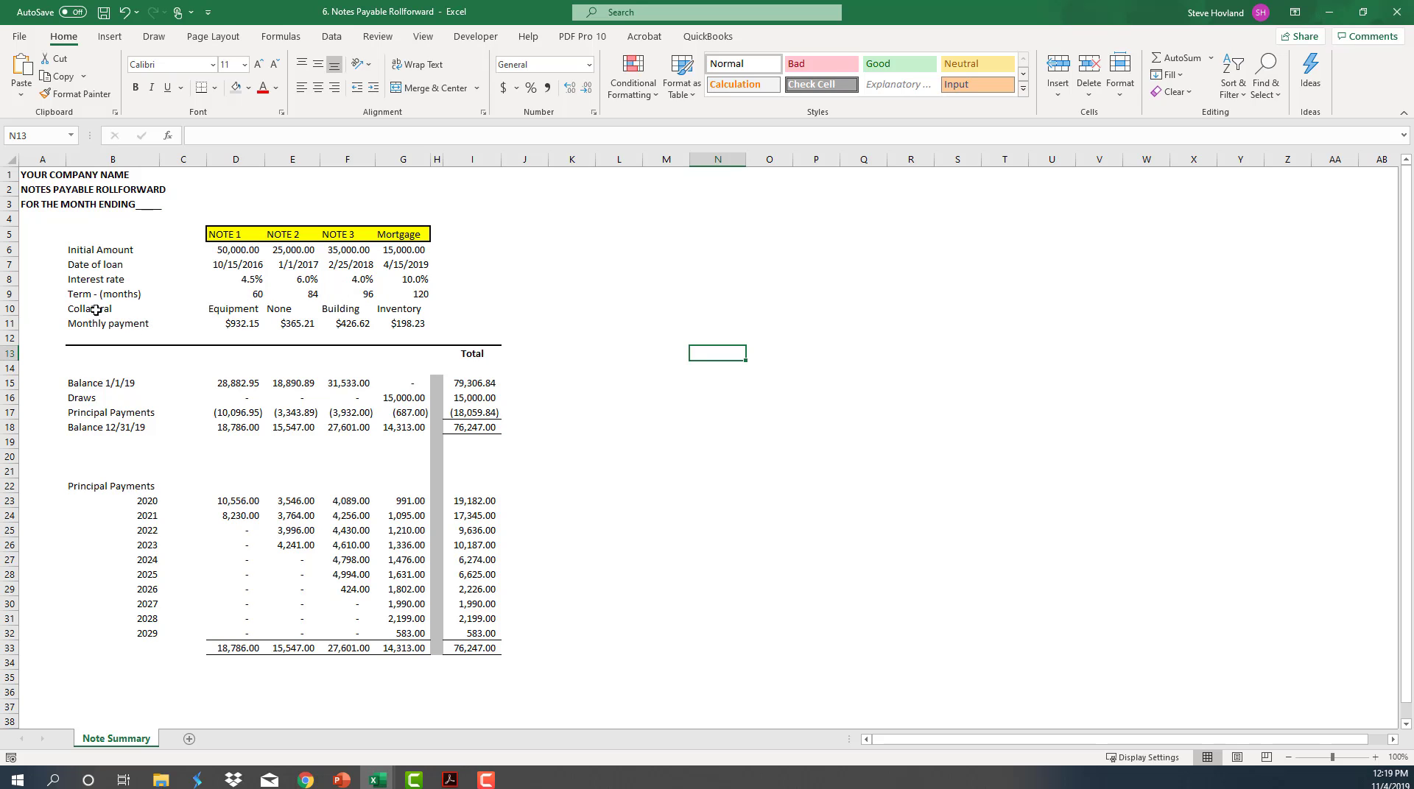
Review the collateral listed for Note 1, Note 2, Note 3 and the Mortgage in the notes payable rollforward
left_click(122, 312)
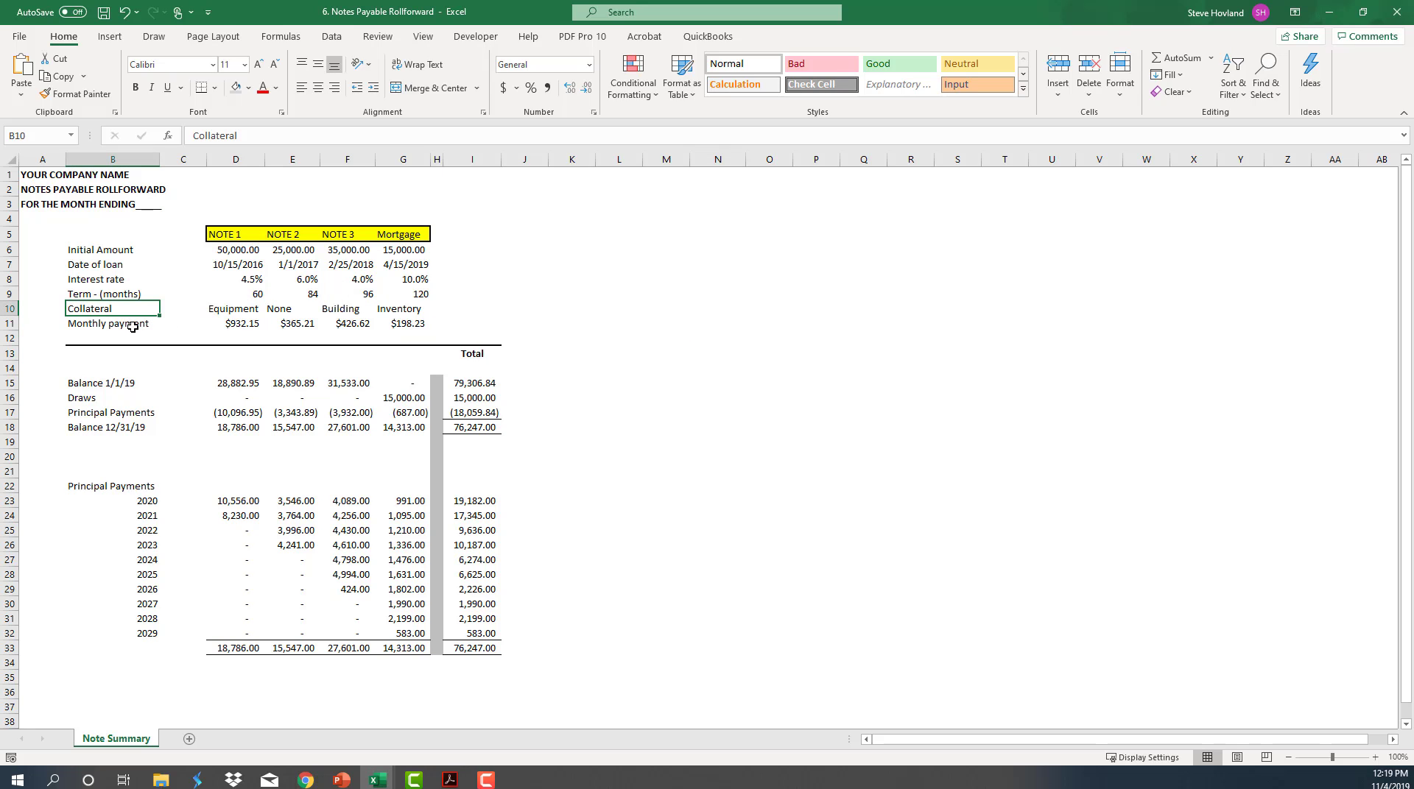
left_click(228, 316)
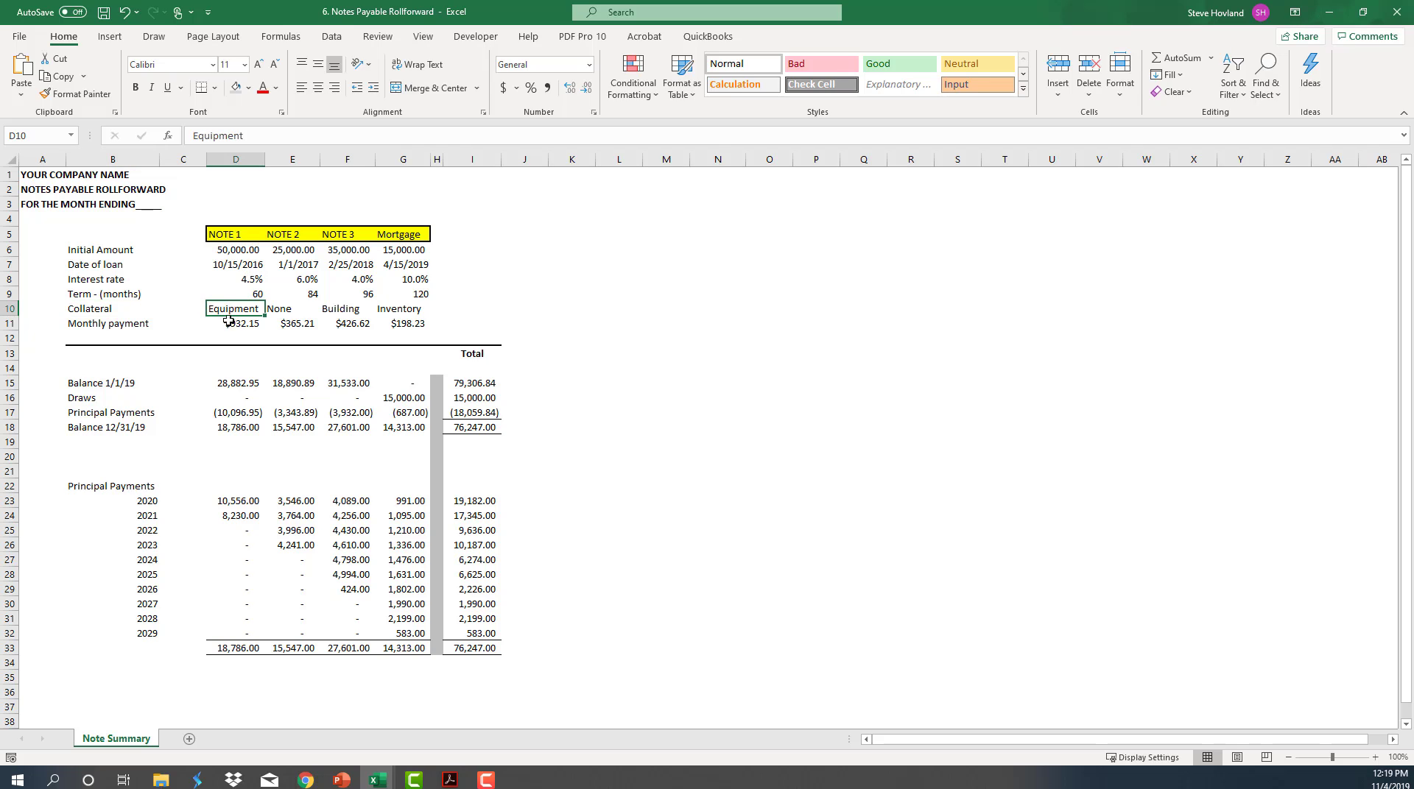
left_click(297, 313)
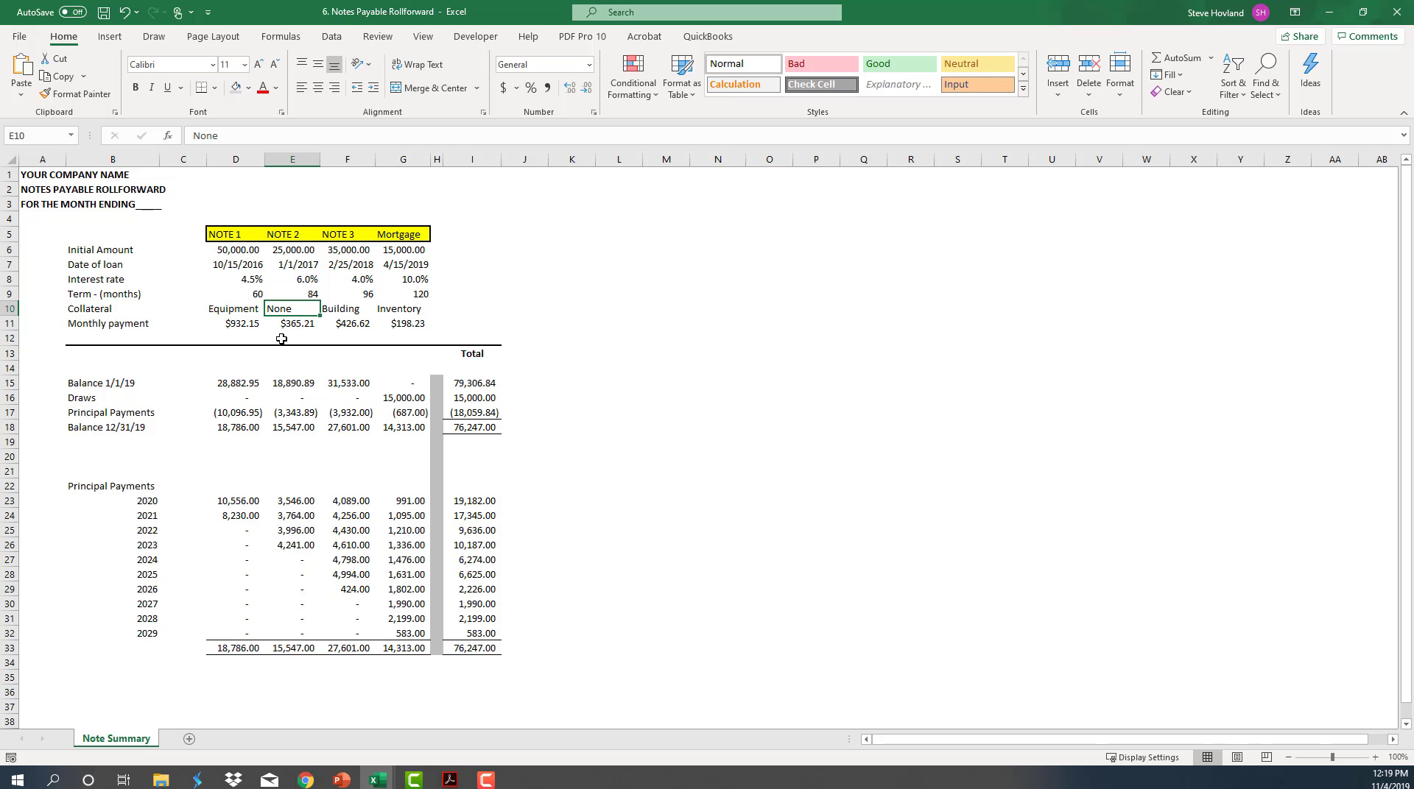
left_click(351, 314)
left_click(406, 315)
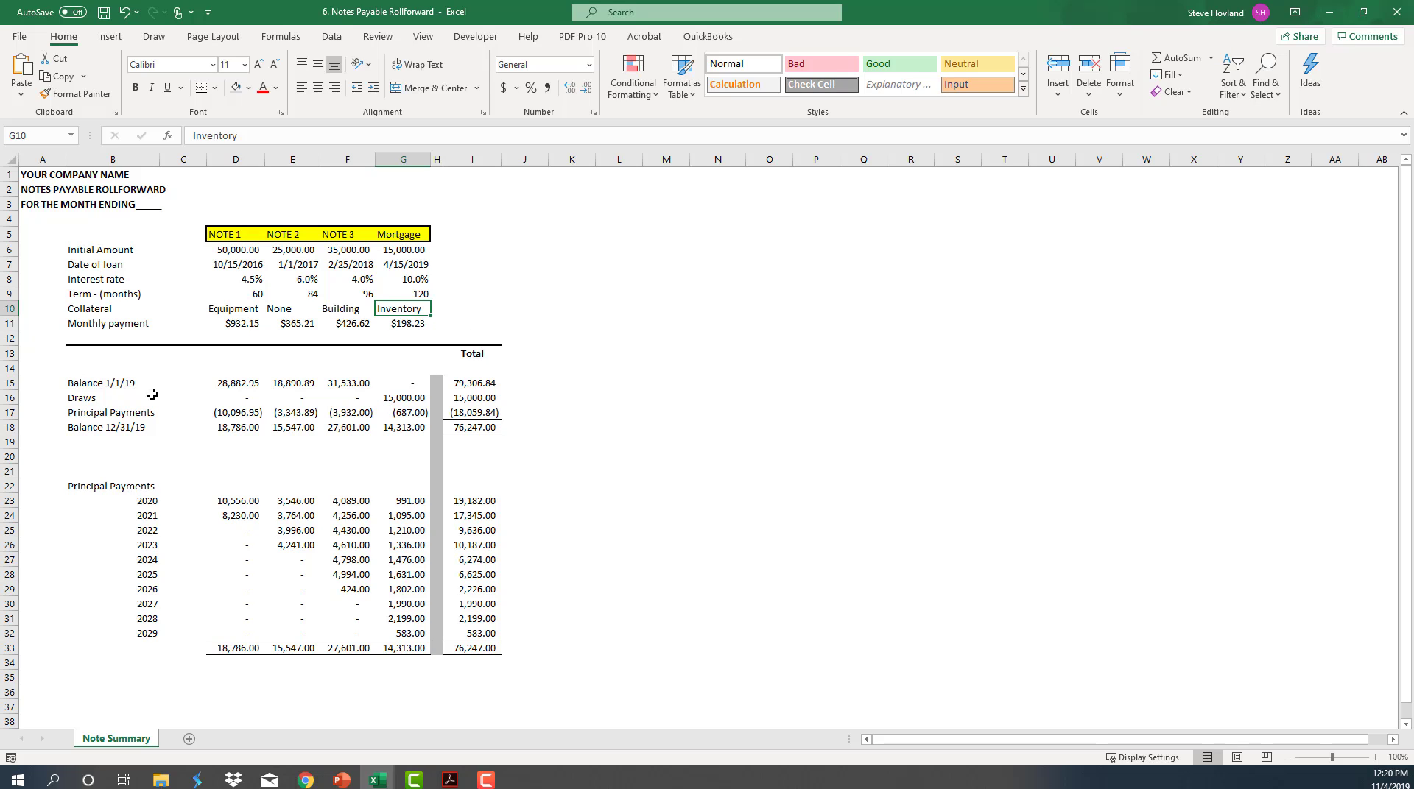
Examine the 2019 rollforward rows for each note: opening balances, draws, principal payments and the 12/31/19 balances with their total
left_click(233, 383)
left_click(293, 383)
left_click(348, 383)
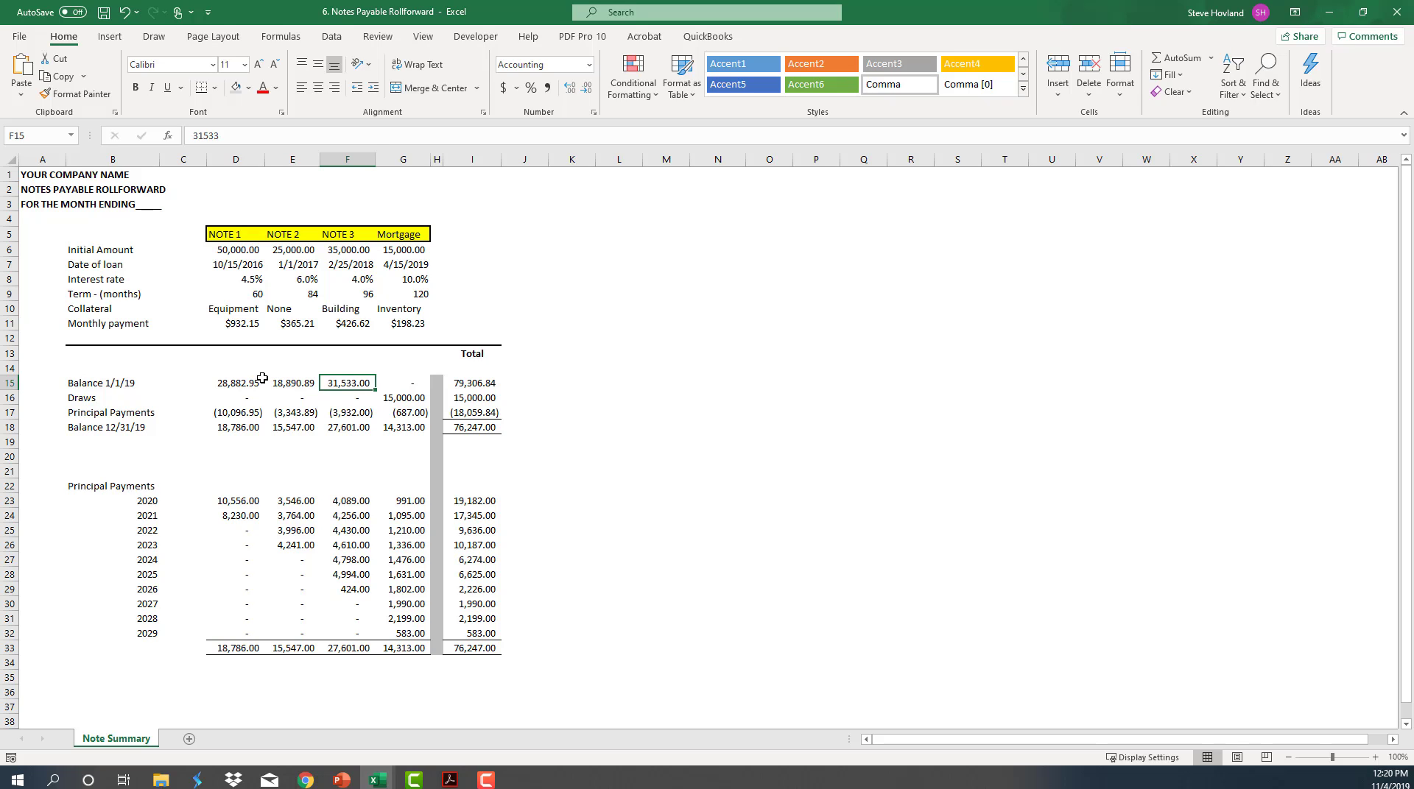
left_click(98, 399)
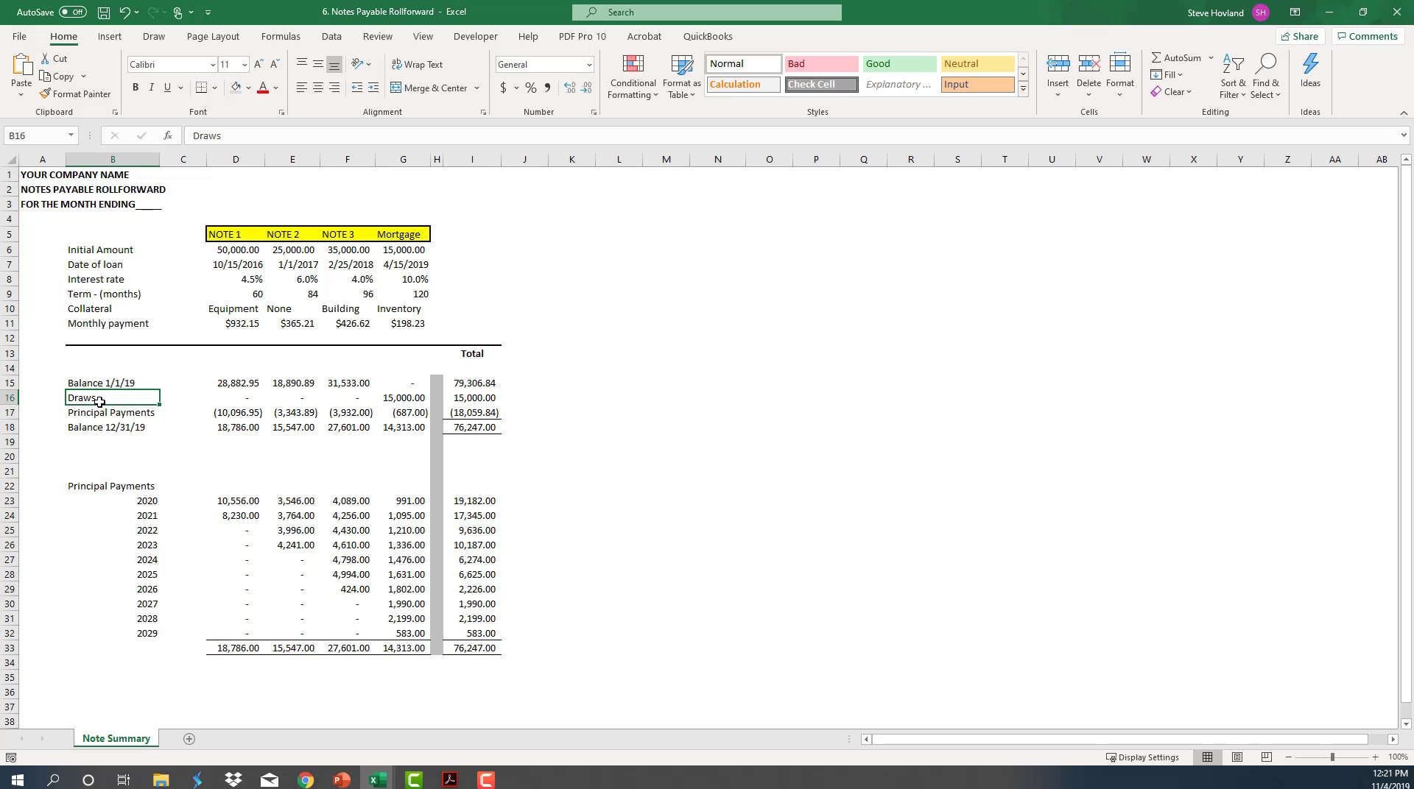
left_click(417, 251)
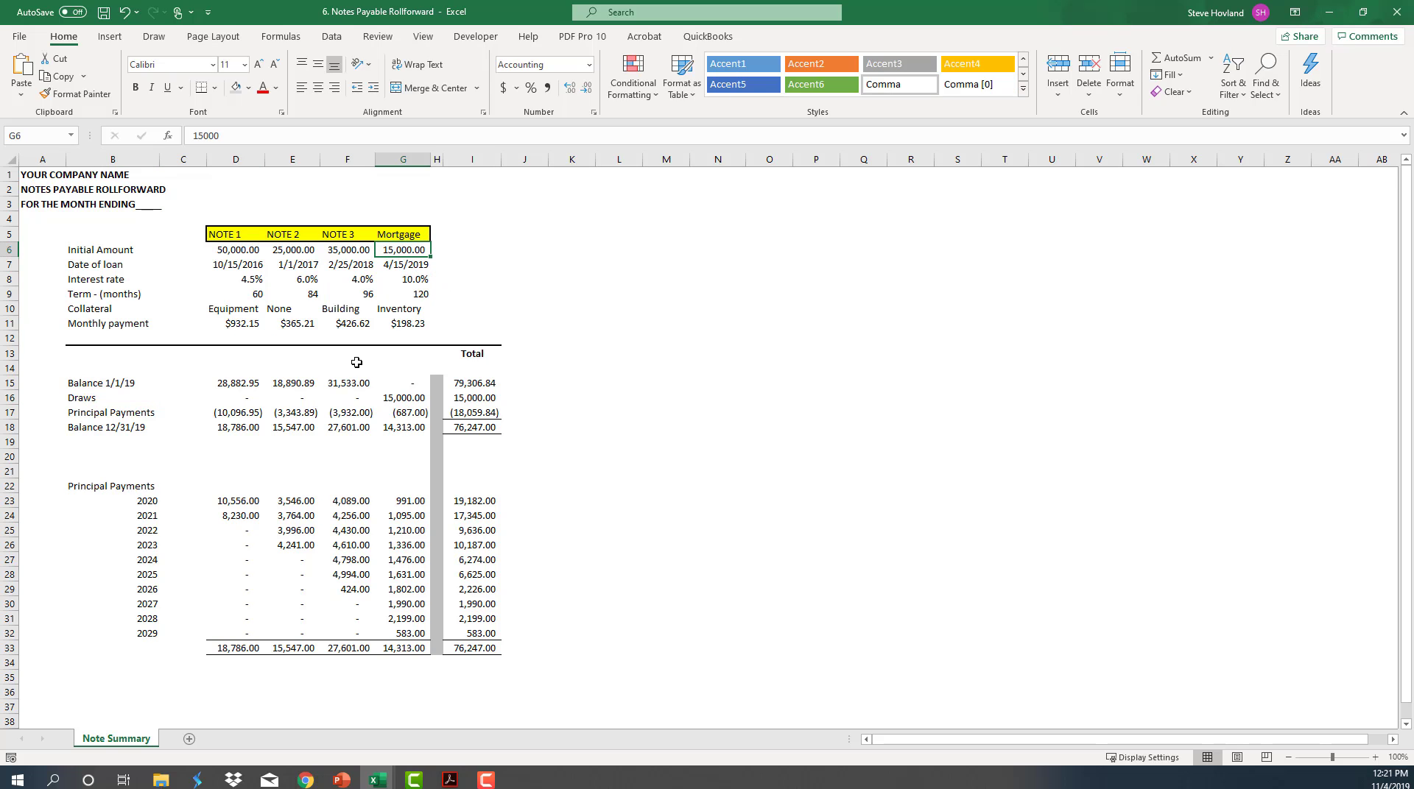
left_click(416, 398)
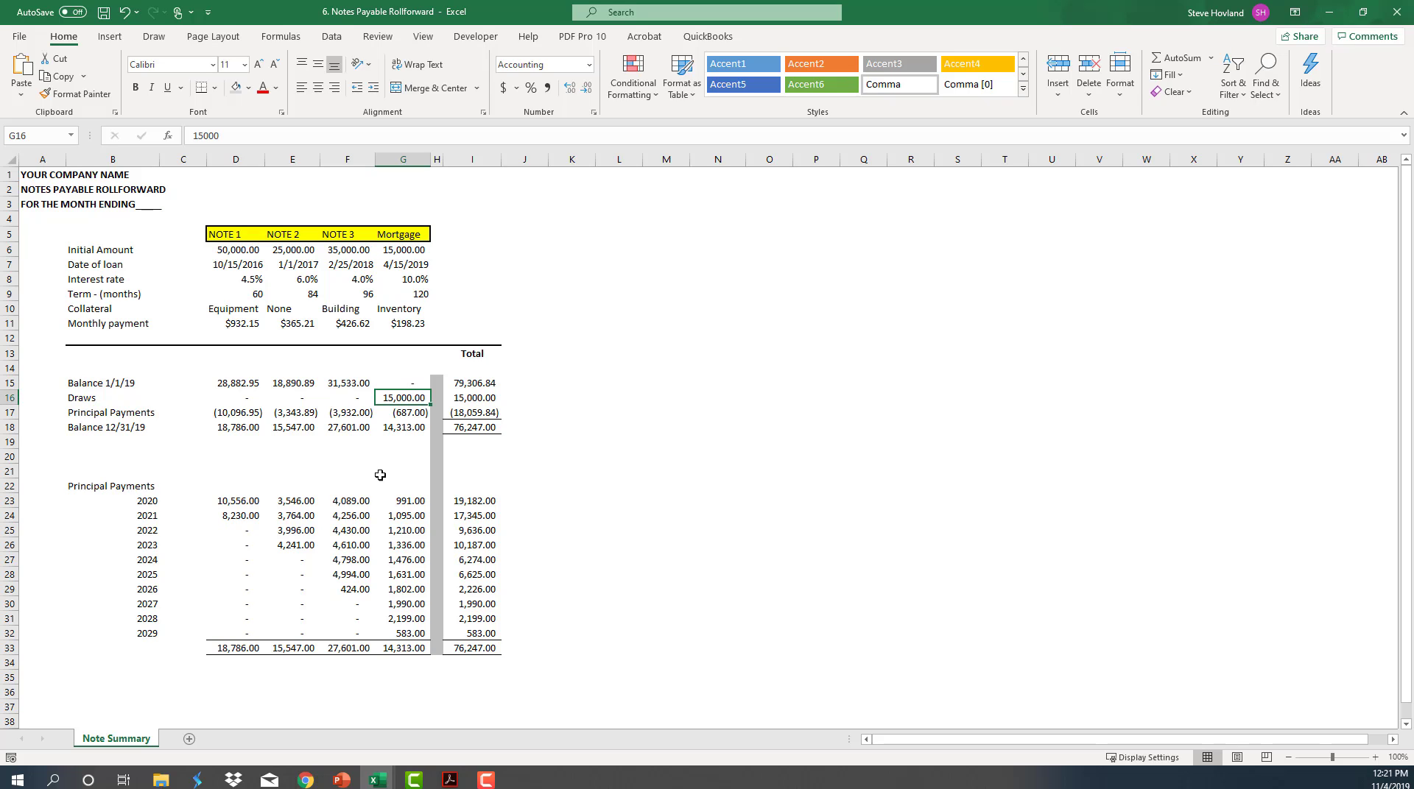
left_click(226, 413)
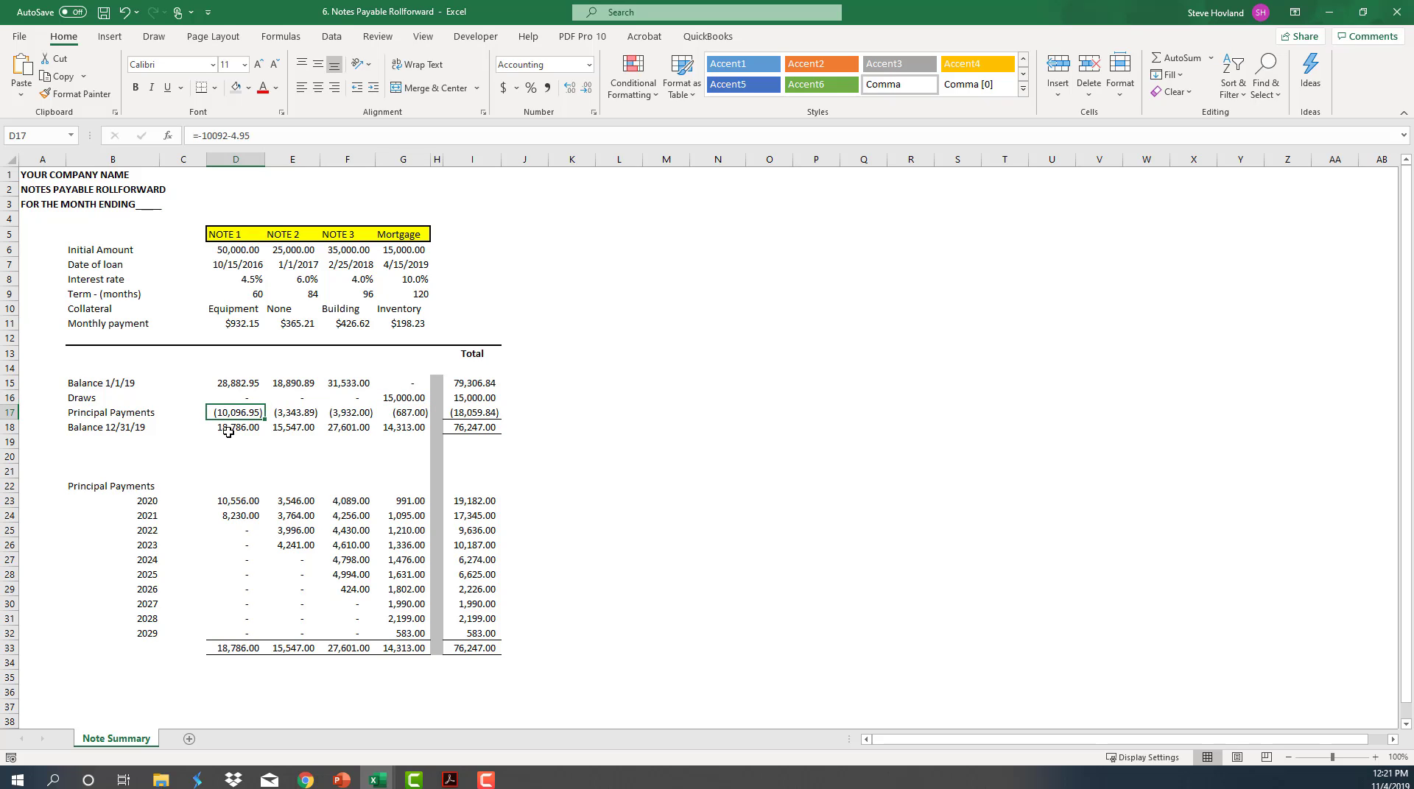
left_click(286, 413)
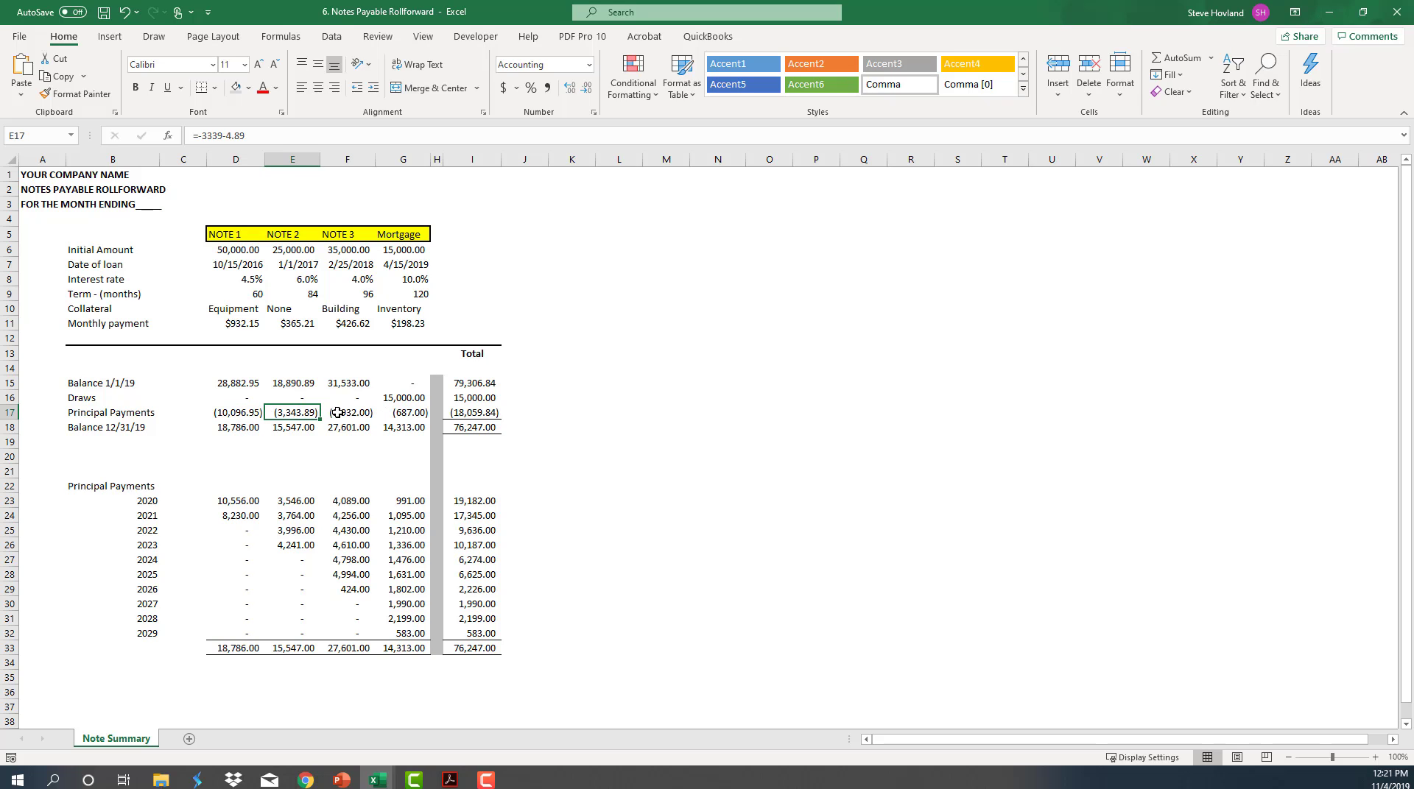
mouse_move(338, 414)
left_mouse_down()
mouse_move(252, 427)
mouse_move(320, 431)
left_mouse_up()
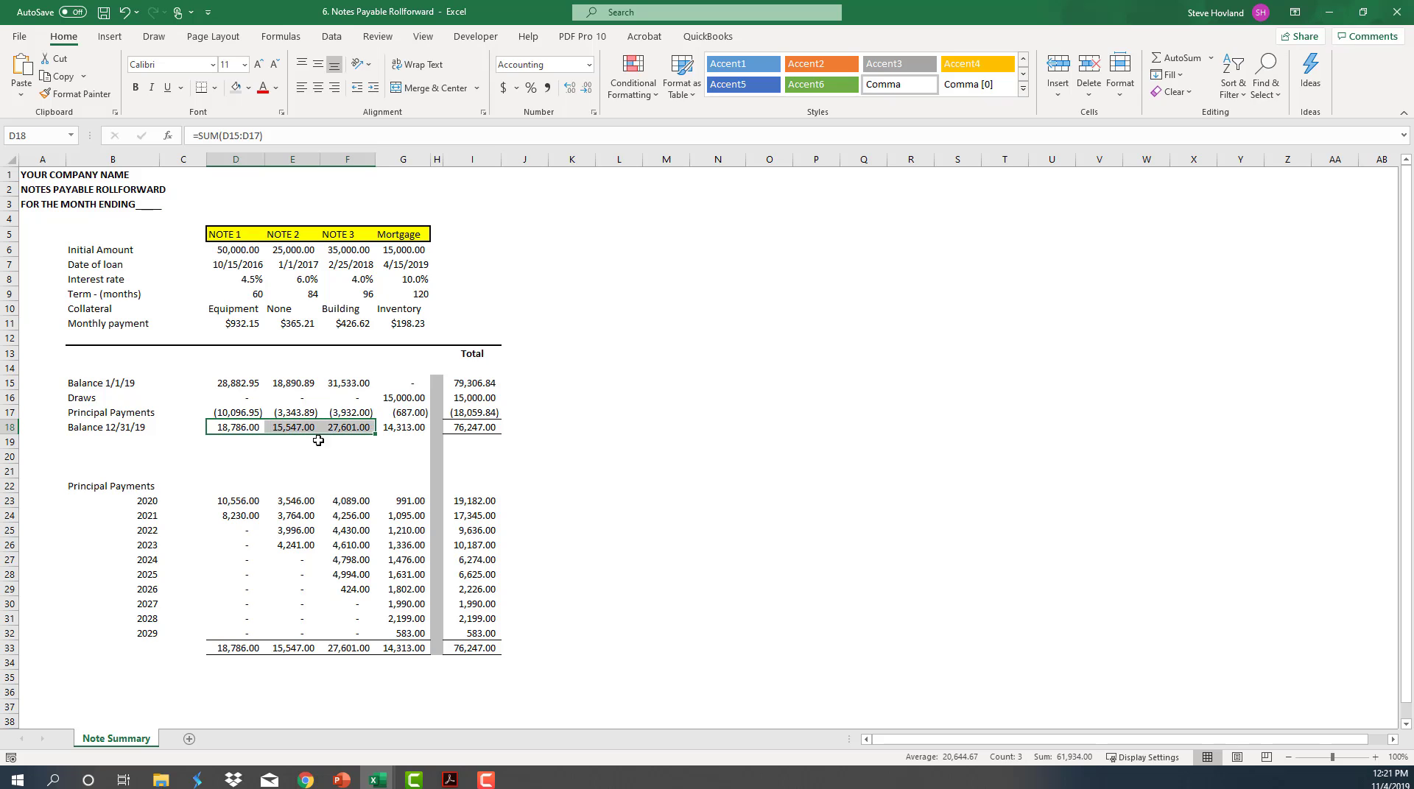
left_click(239, 430)
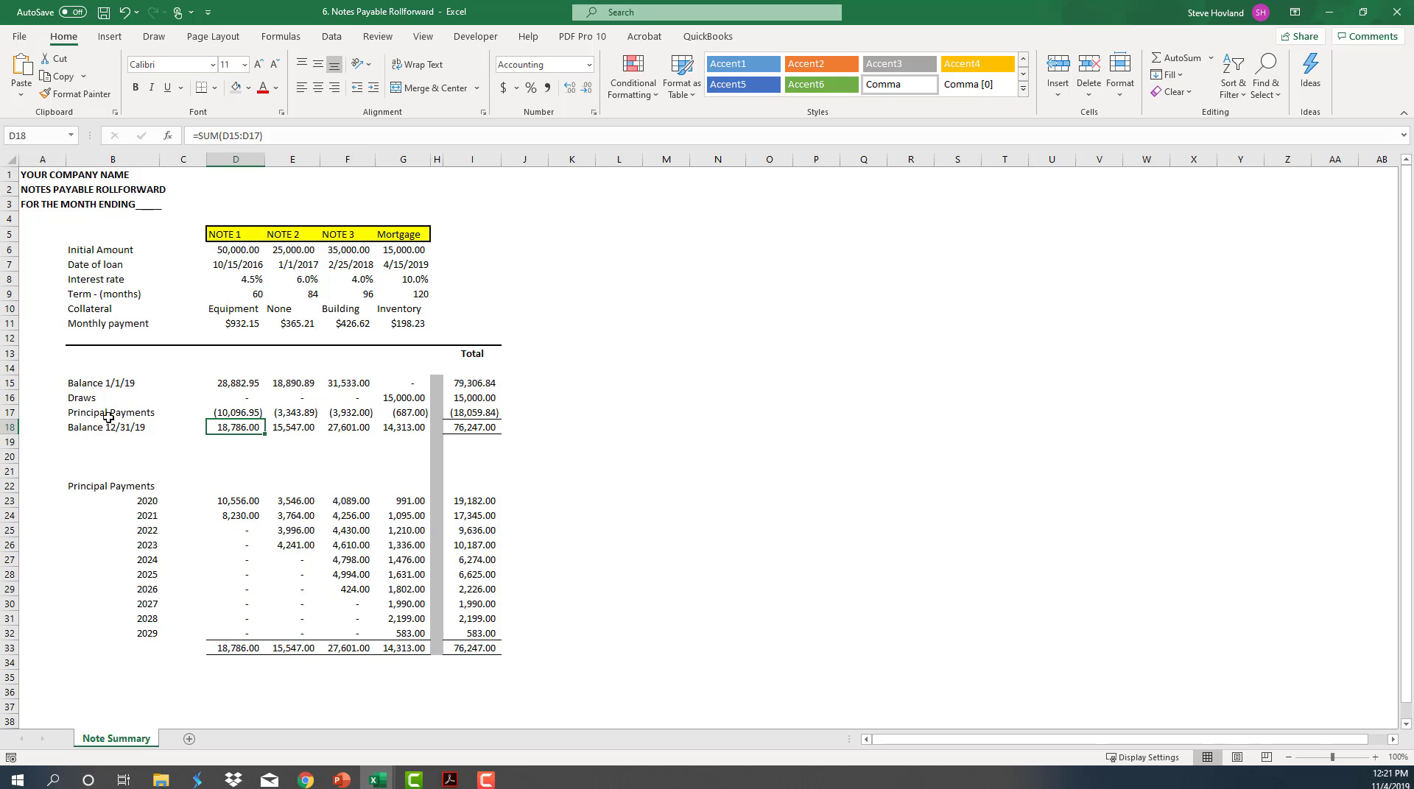
left_click(462, 427)
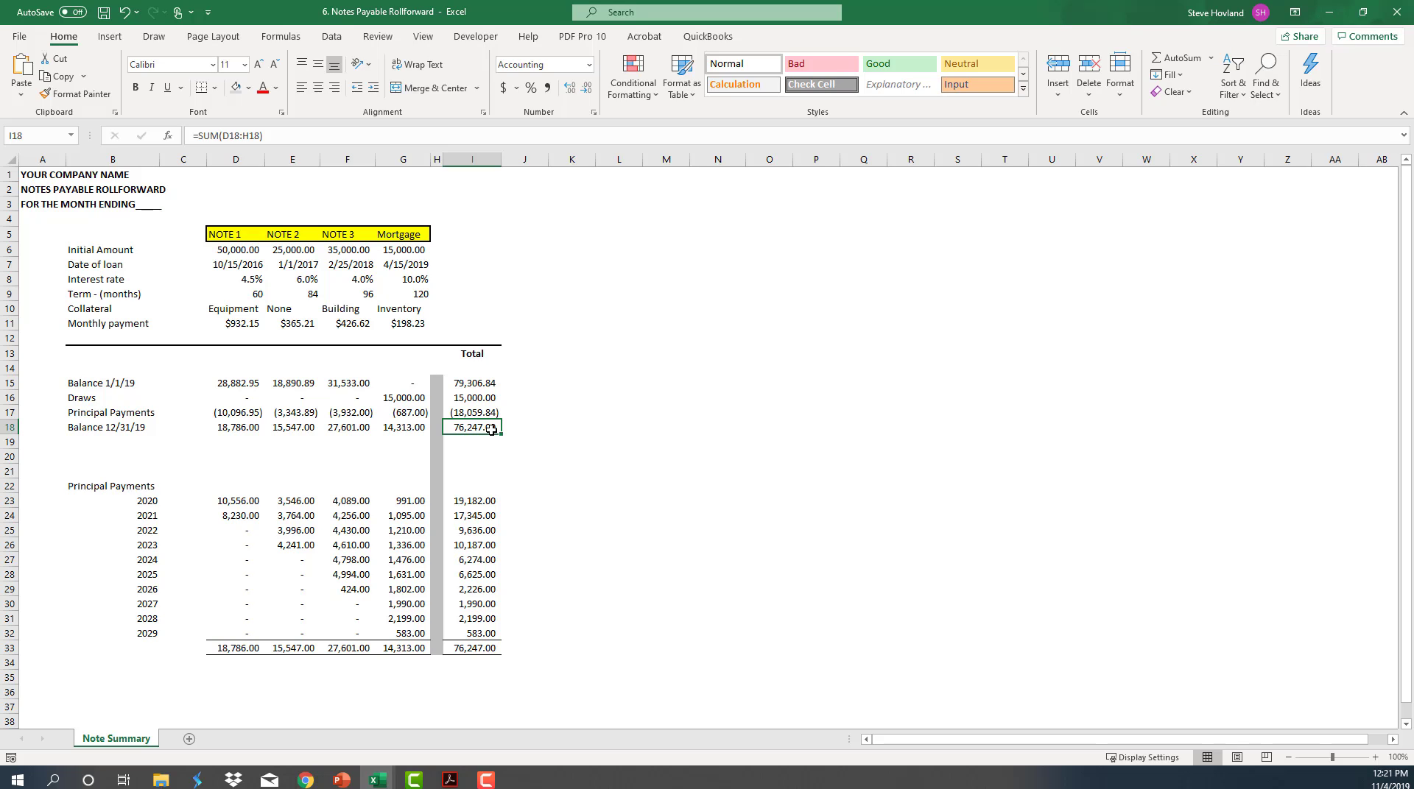
Compare the yearly future principal payments for Note 1 and the Total column with the total 12/31/19 balance
left_click(490, 502)
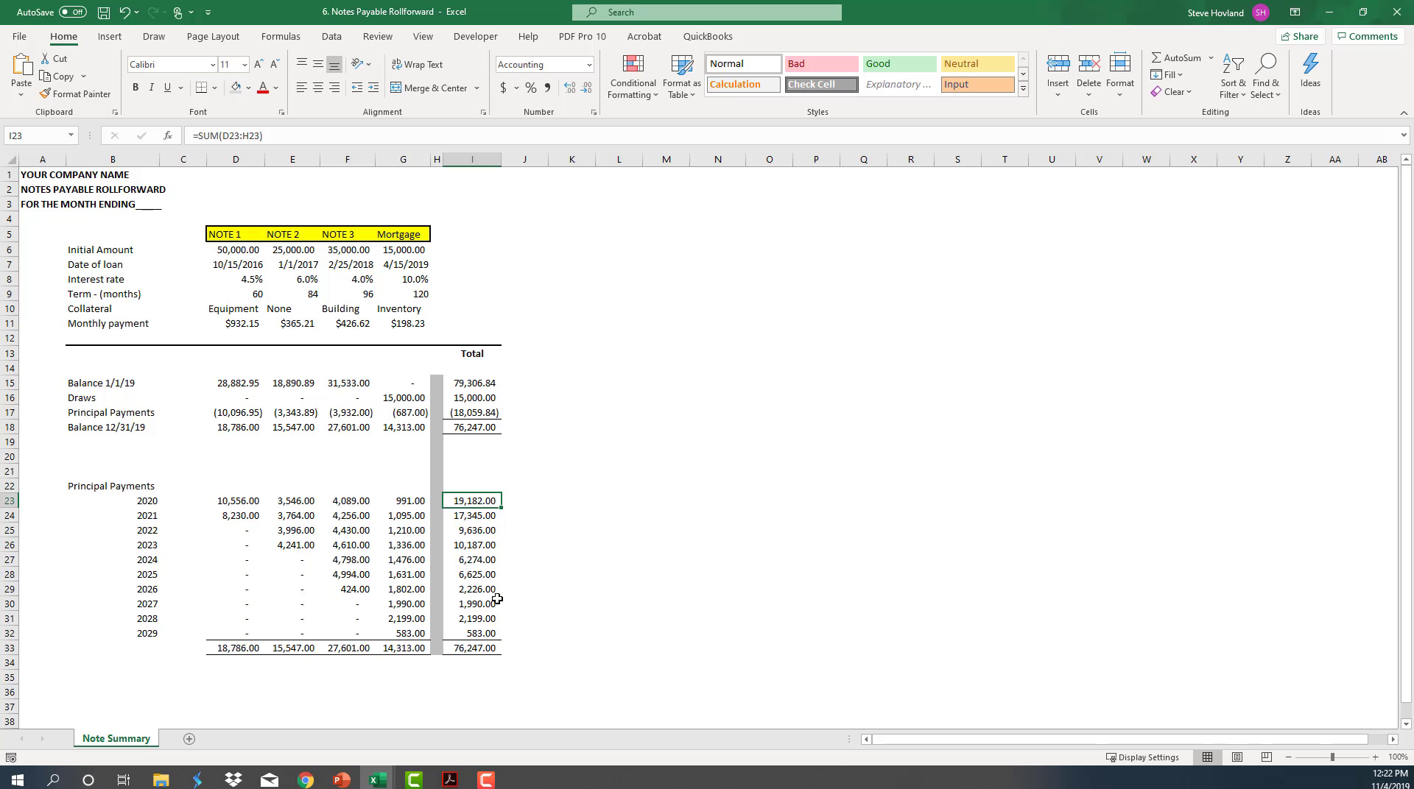
left_click(251, 502)
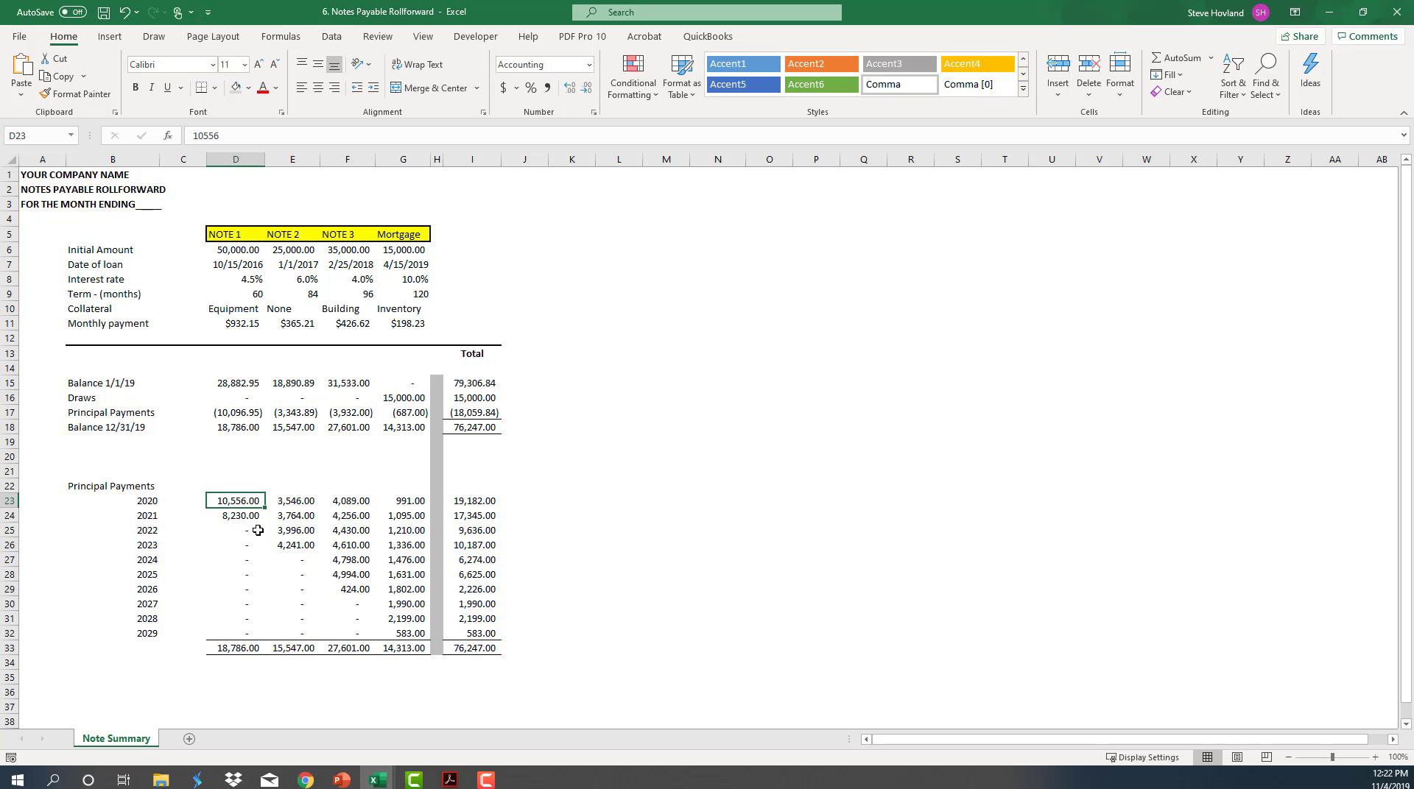
left_click(246, 515)
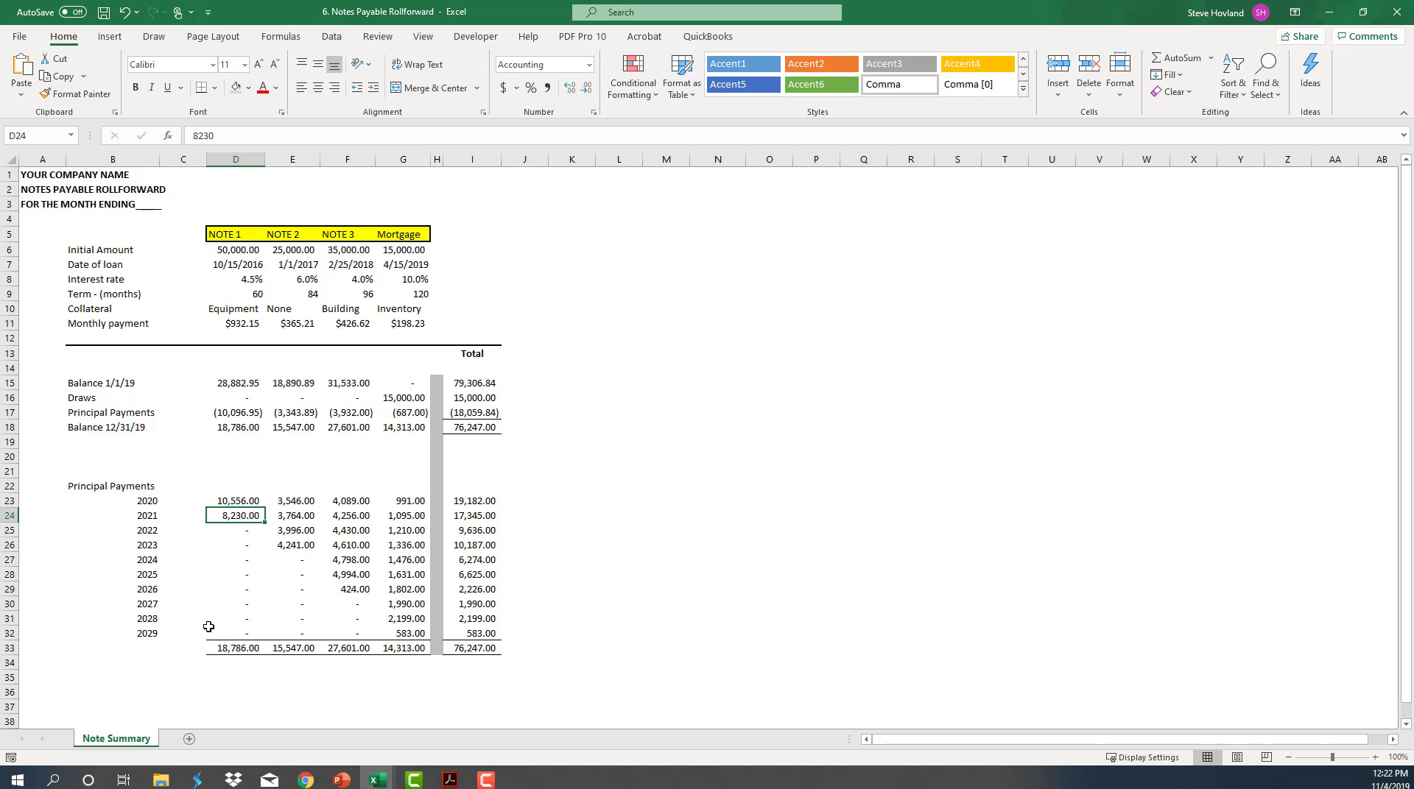
left_click(492, 518)
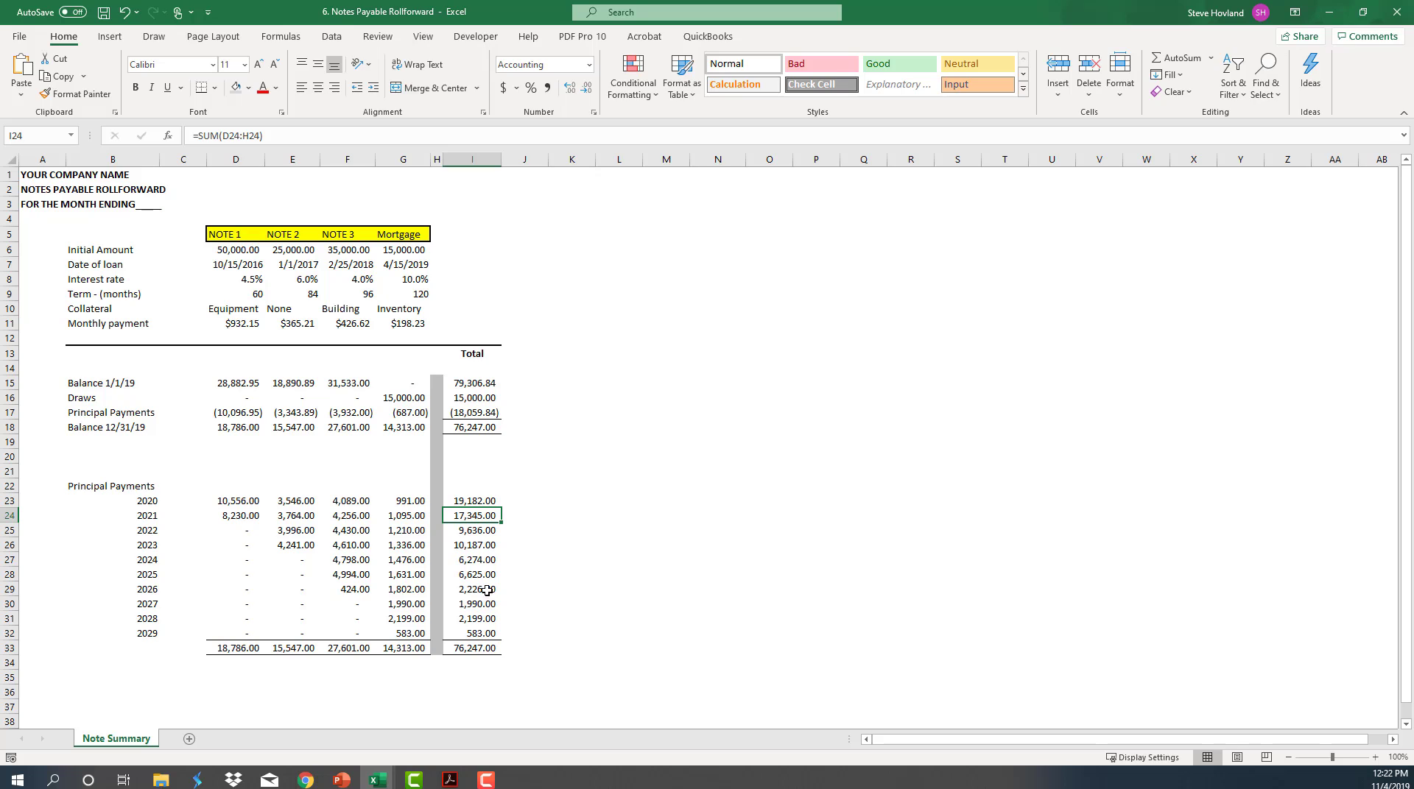
left_click(486, 427)
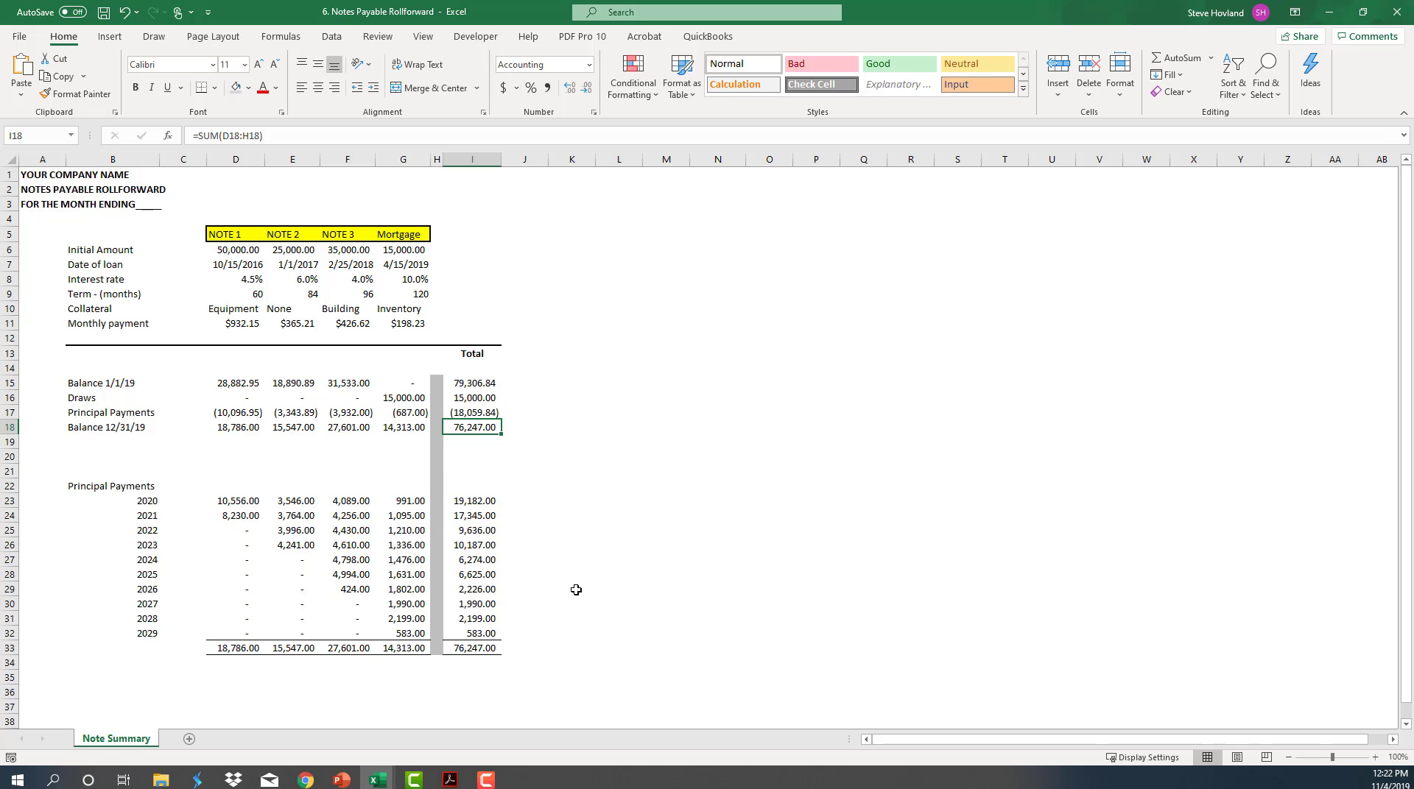
left_click(489, 545)
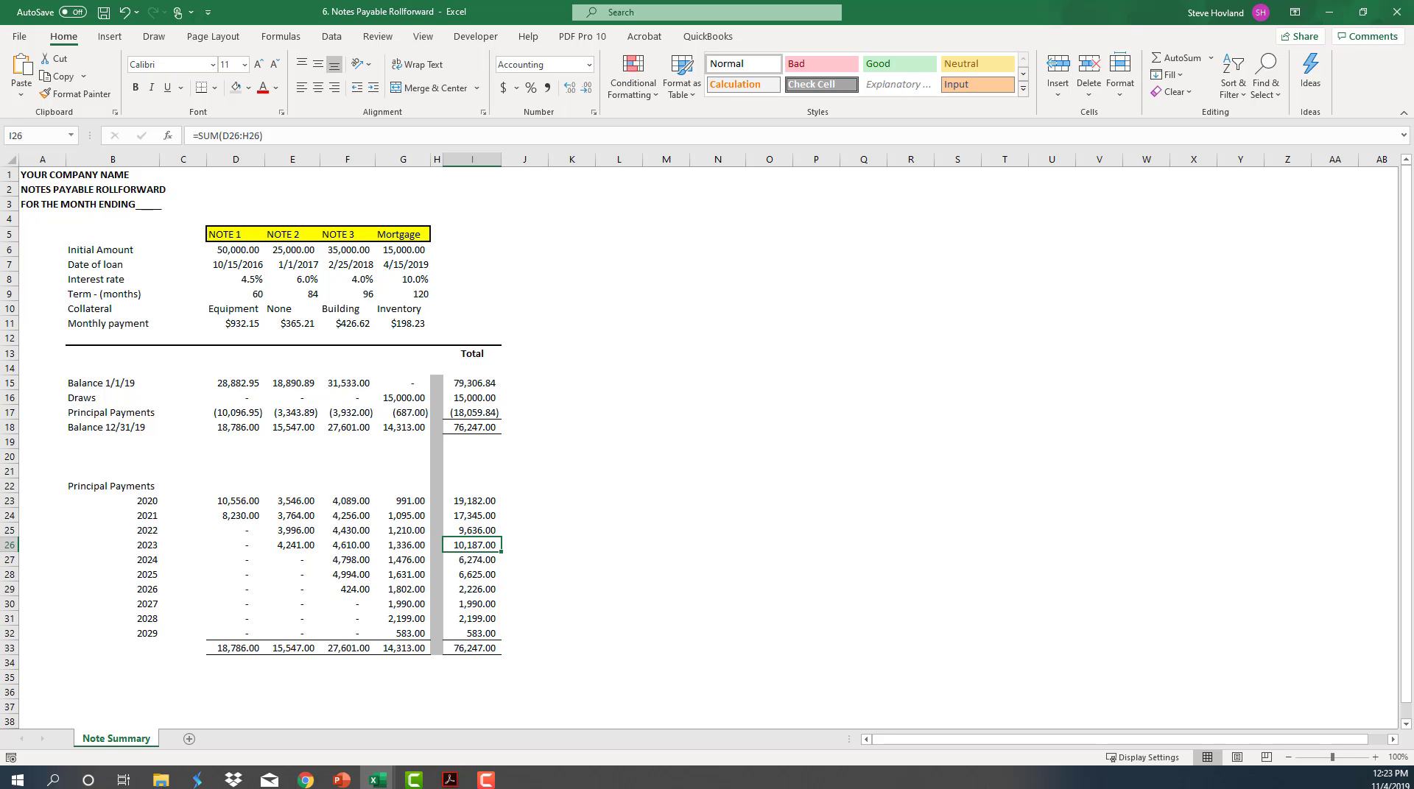
Create a new workbook from the Loan amortization schedule template
key("alt+f")
key("n")
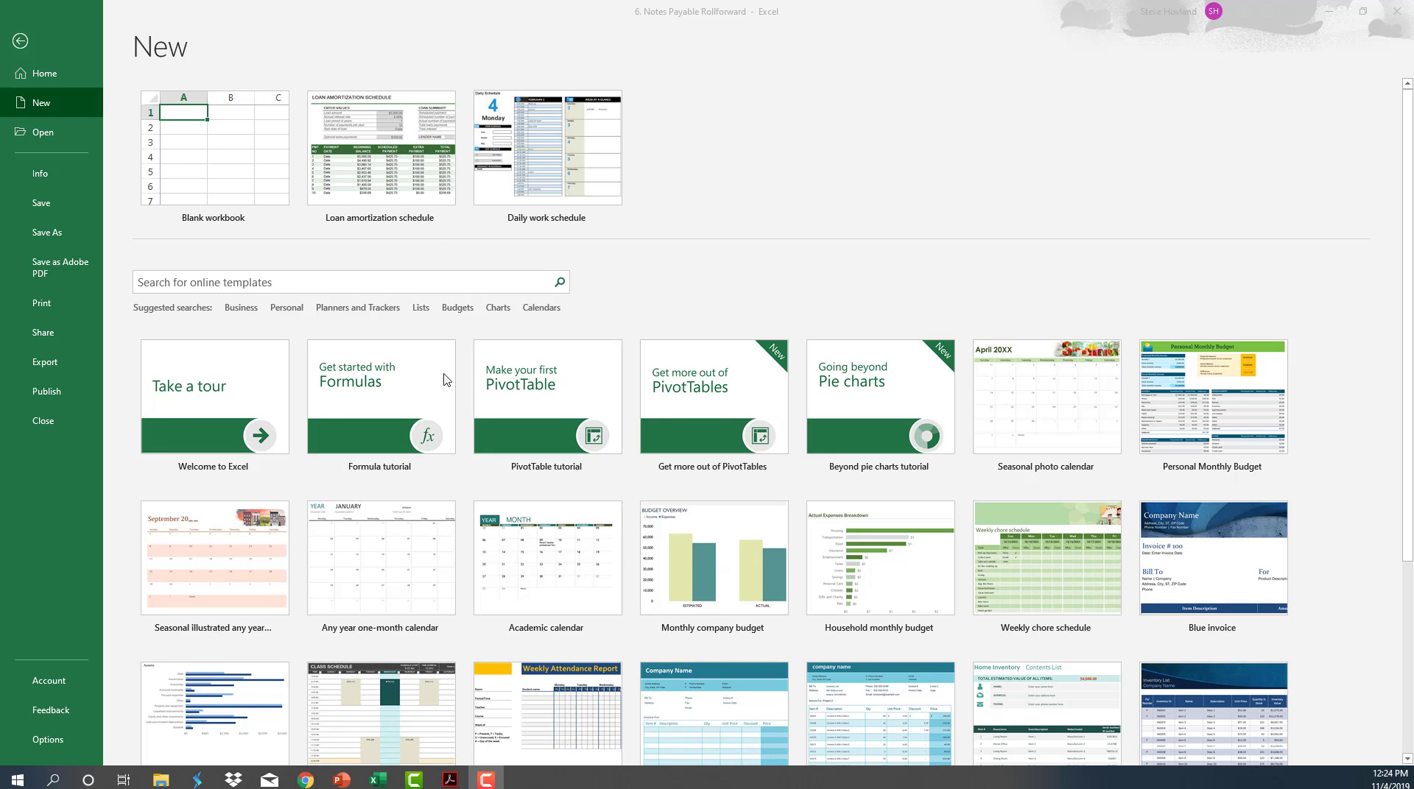
left_click(400, 184)
double_click(399, 184)
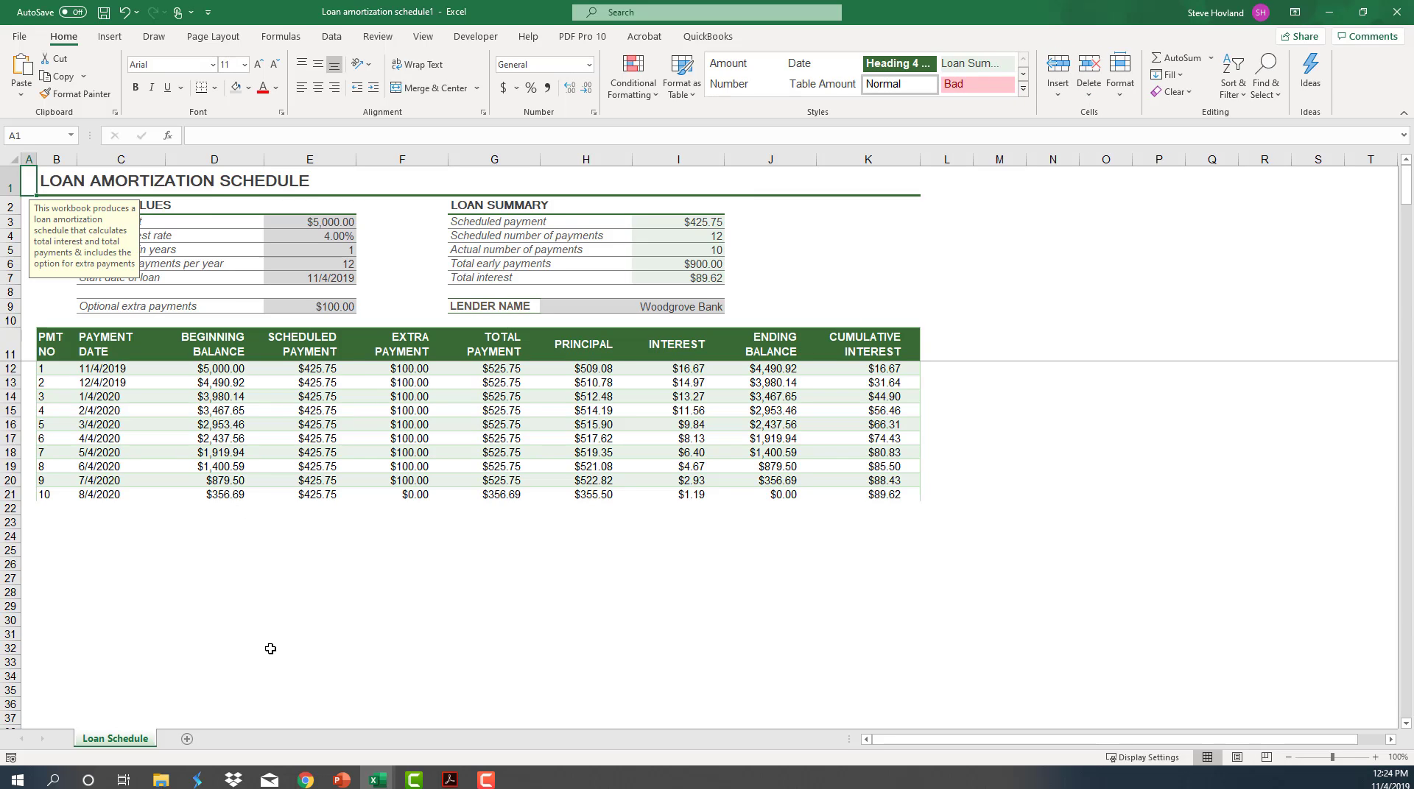
left_click(258, 605)
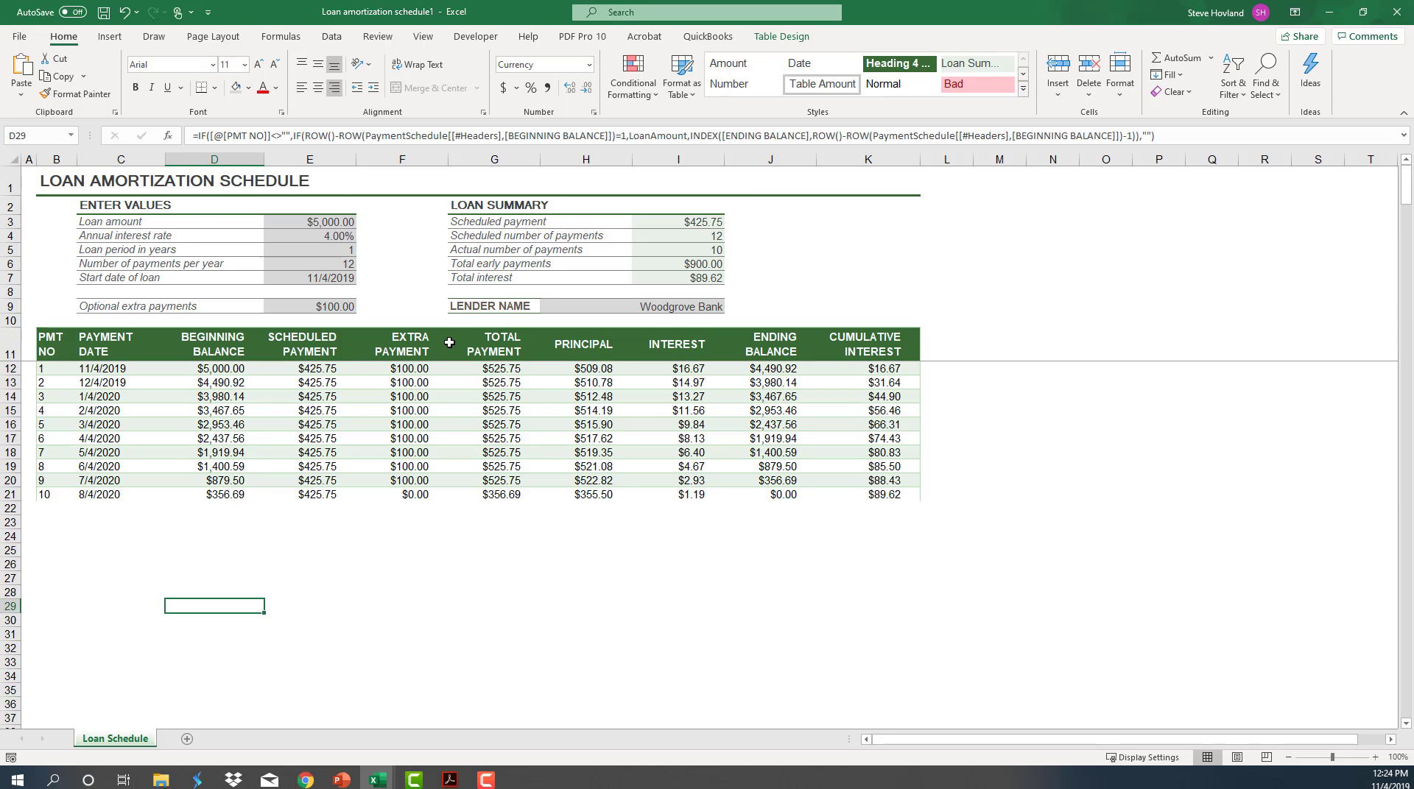
Set the loan amount to 37000 and the annual interest rate to 9% in the loan amortization schedule
left_click(330, 224)
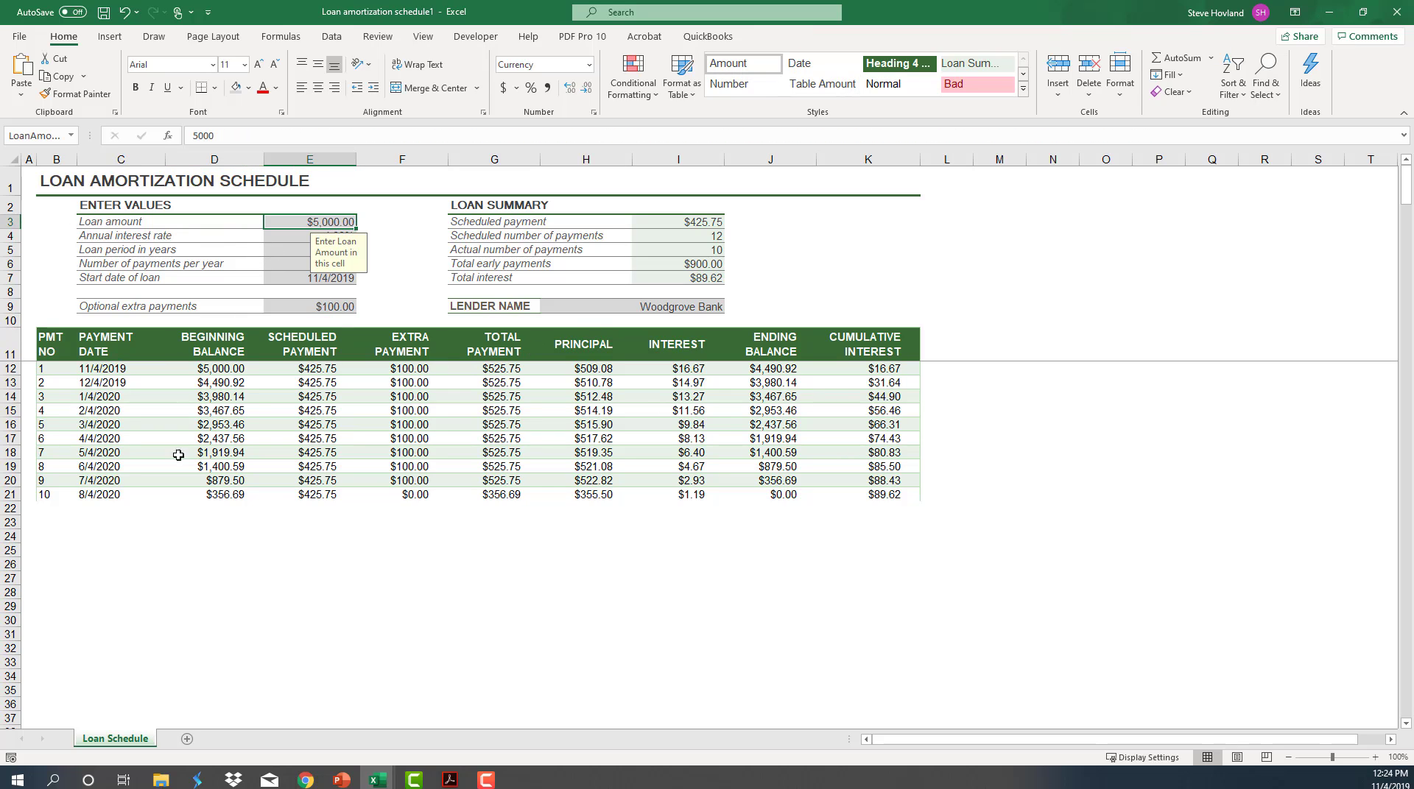
left_click(297, 223)
type("3700")
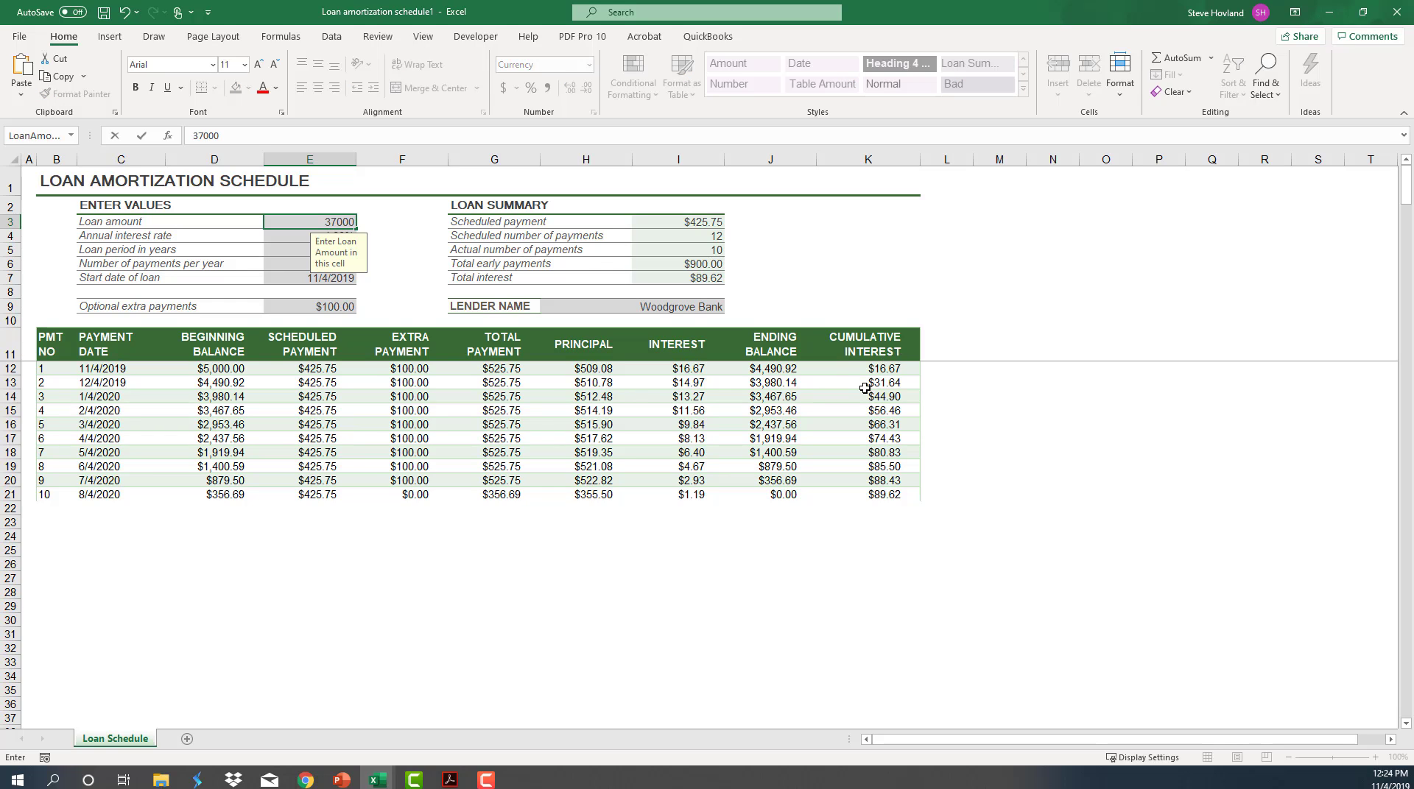
key("Return")
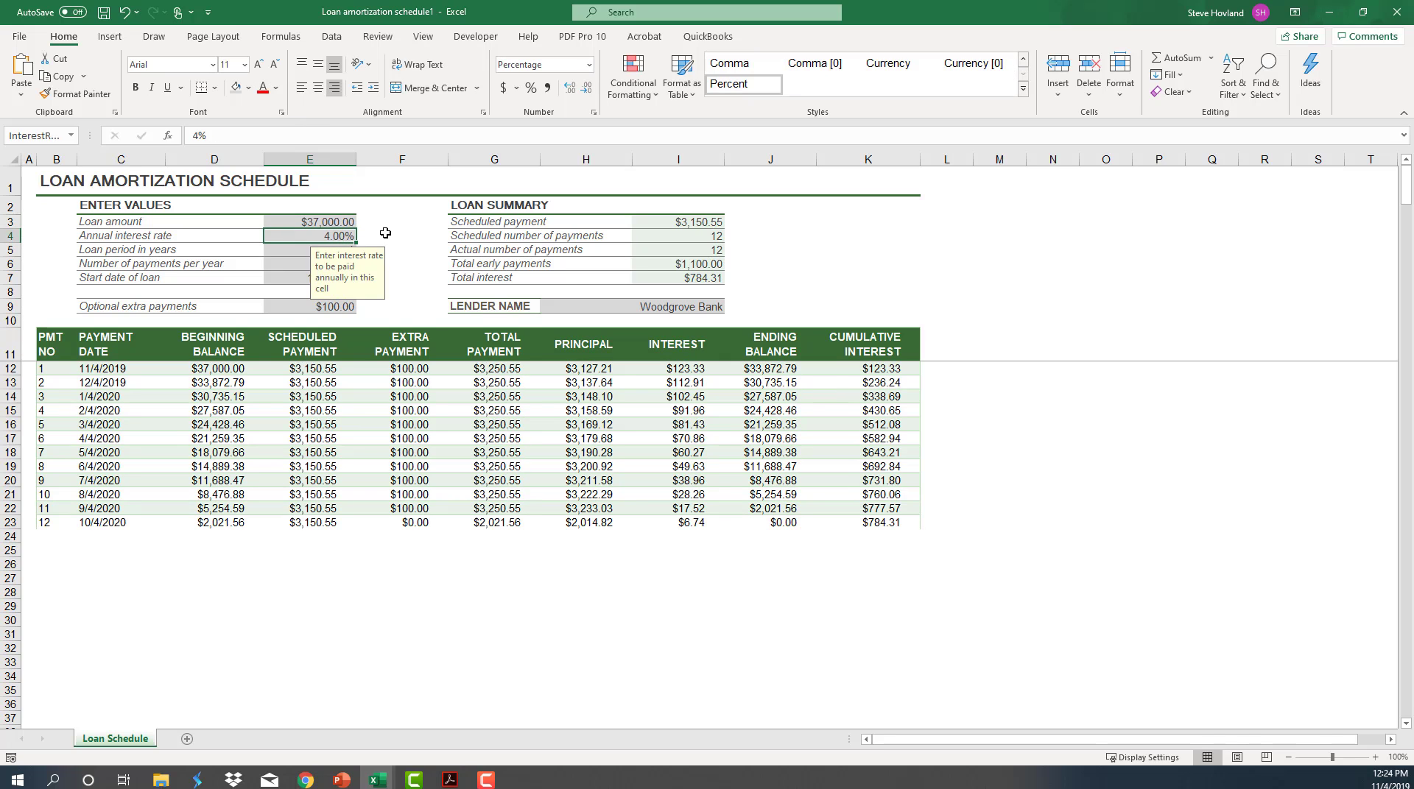
type("9")
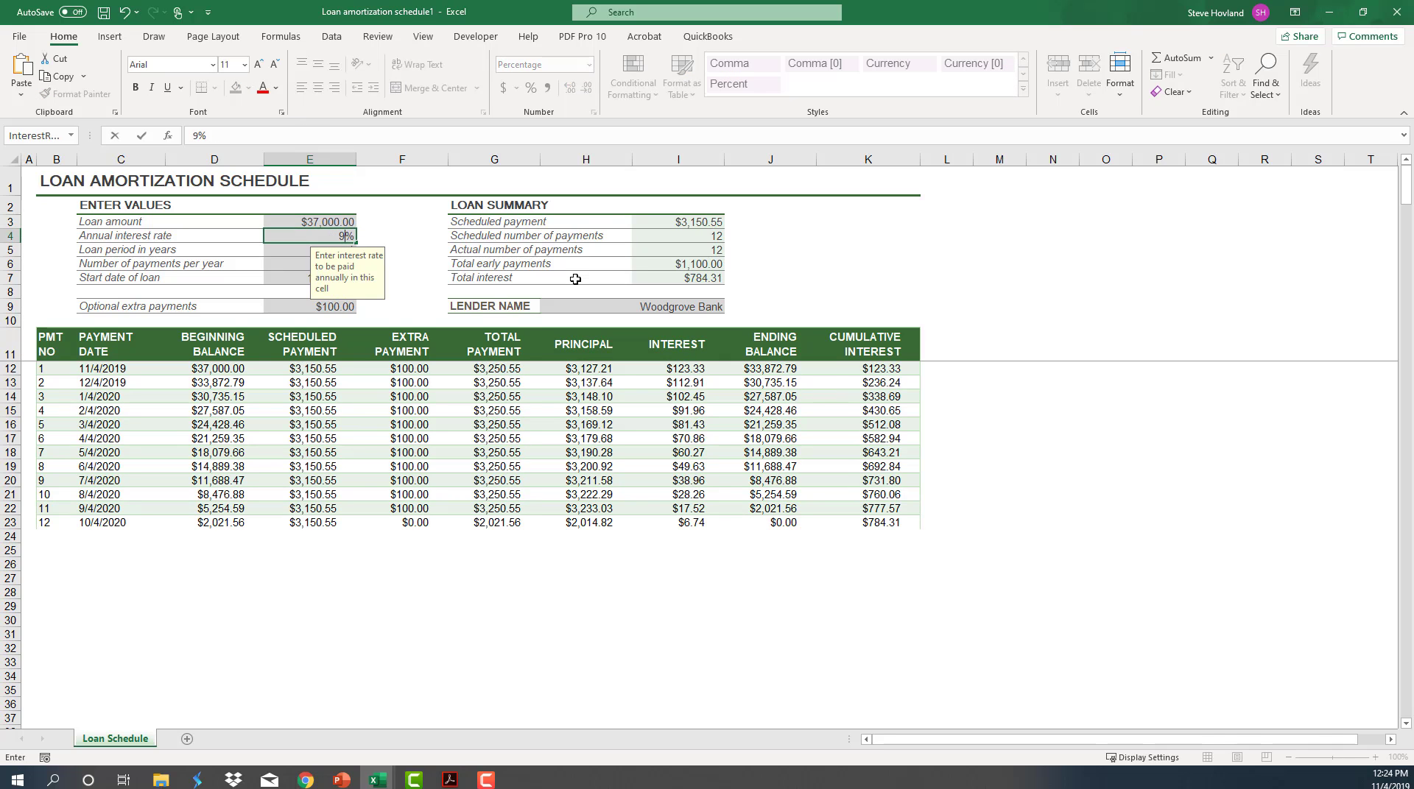
left_click(1053, 291)
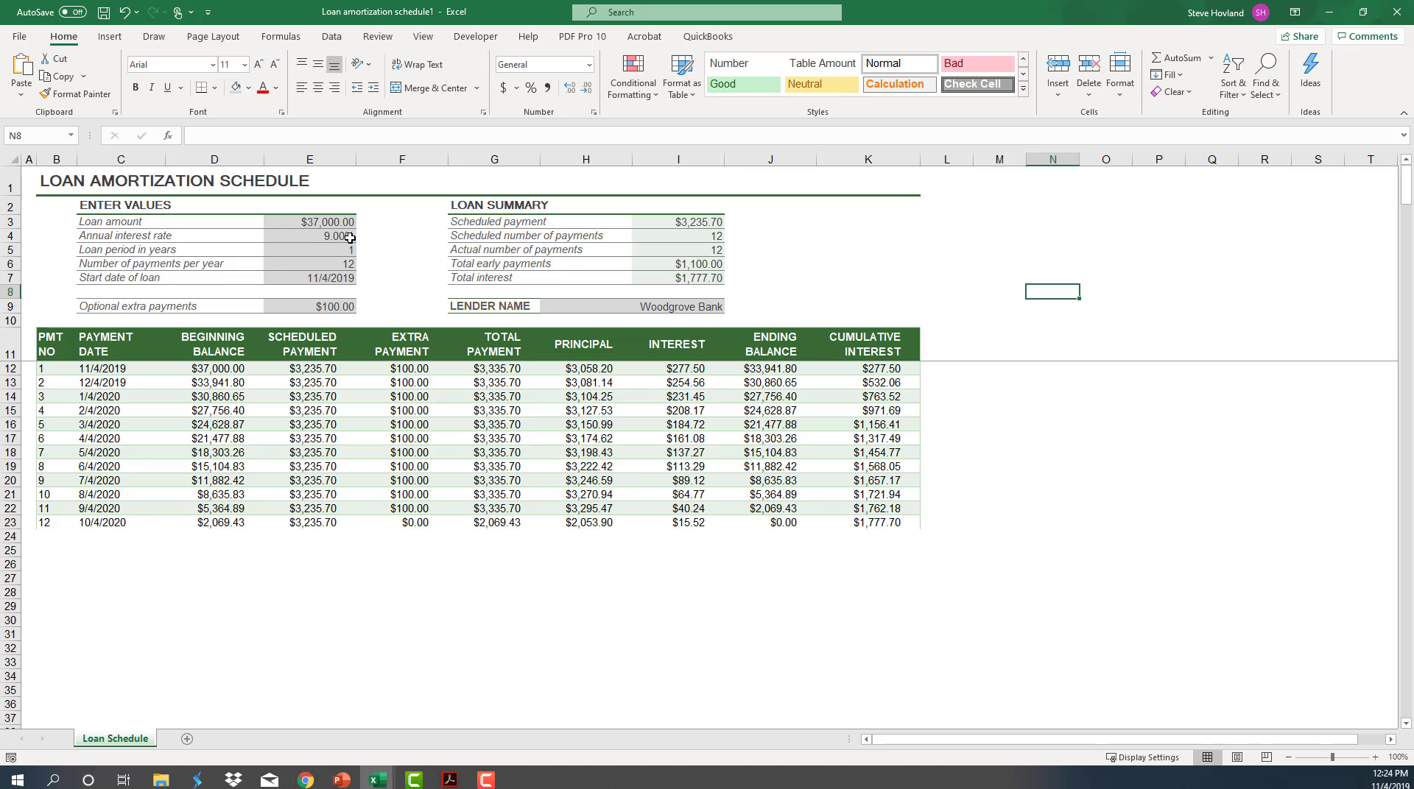
Set the loan period to 5 years
left_click(330, 250)
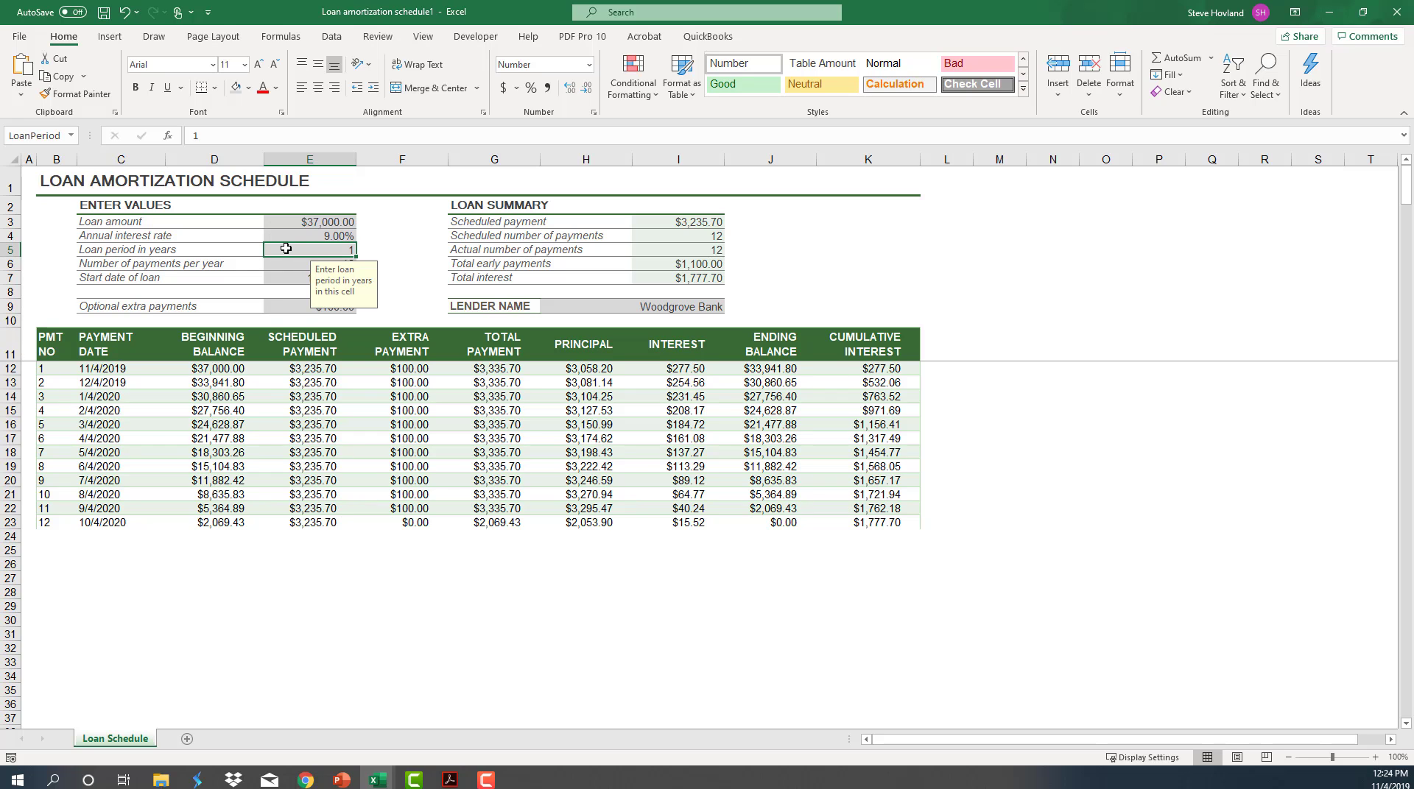
type("5")
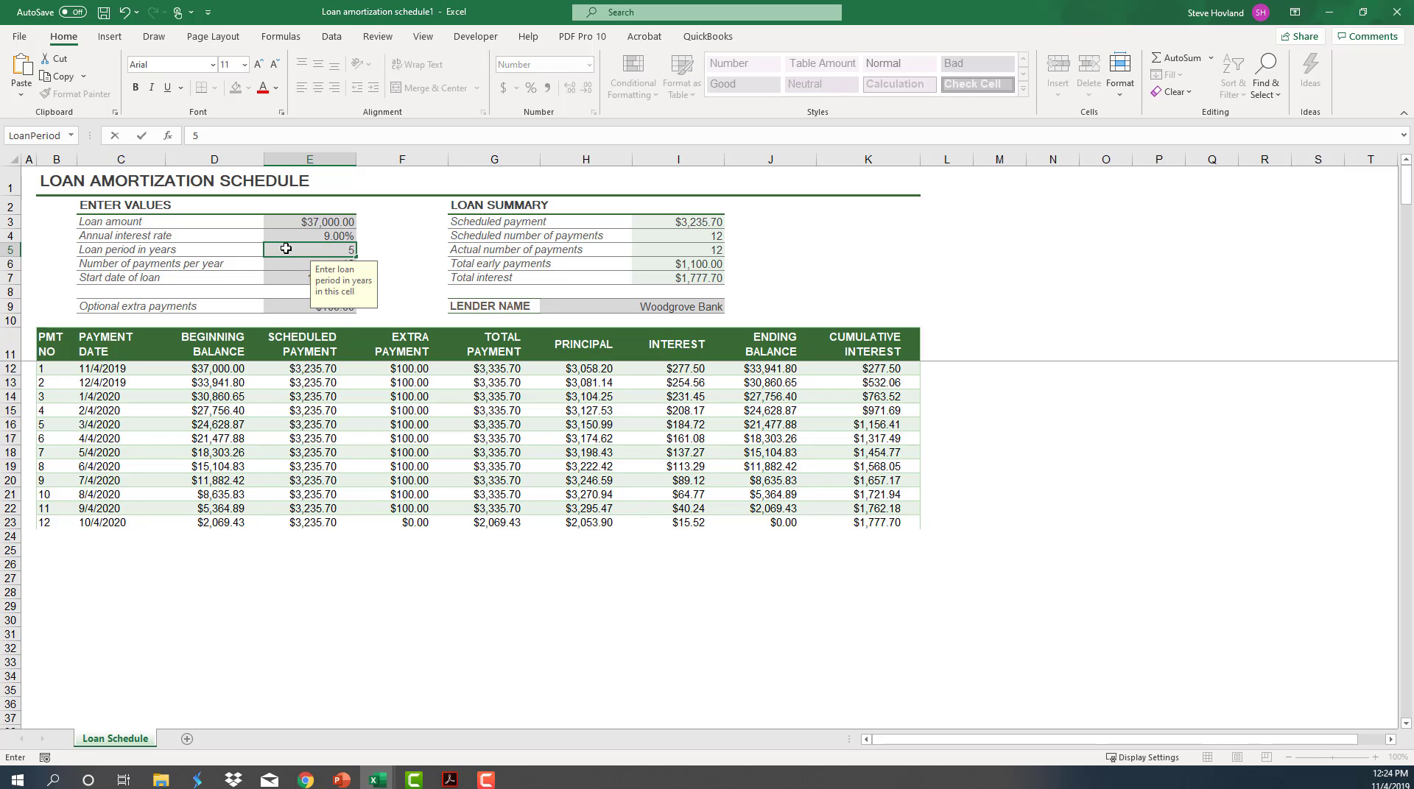
key("Return")
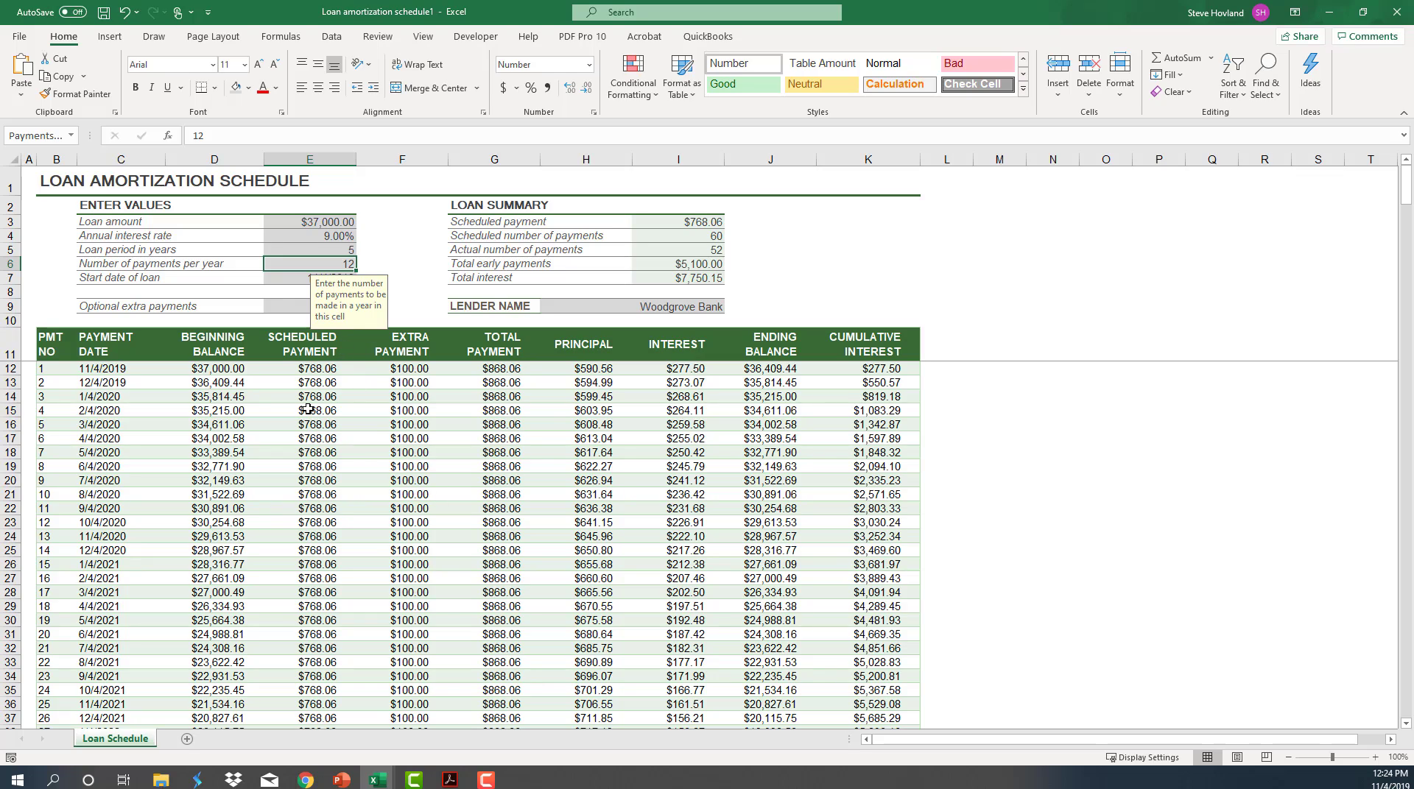
Look through the full payment schedule and examine the payment date and beginning balances of the first two payments
scroll(308, 409, "down", 9)
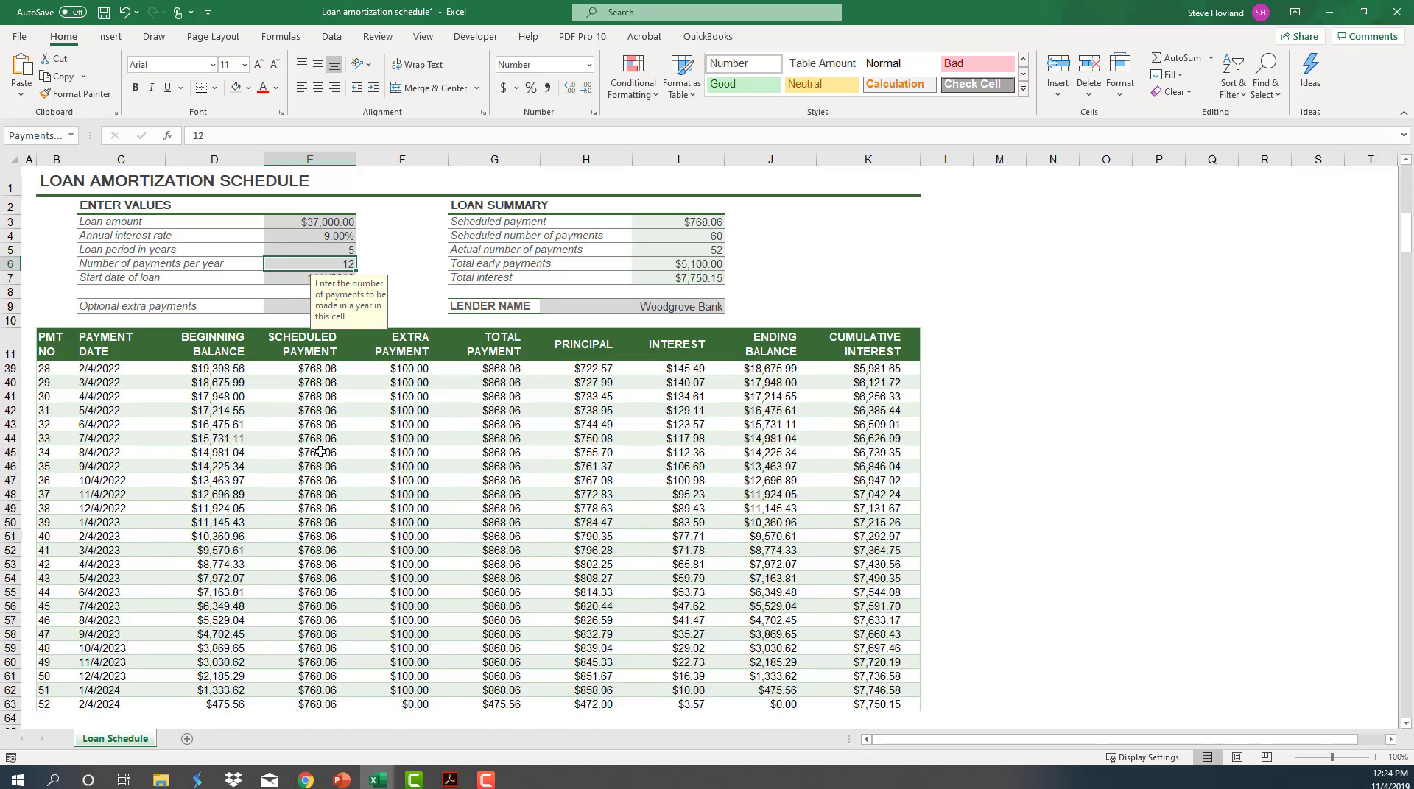
scroll(320, 451, "up", 9)
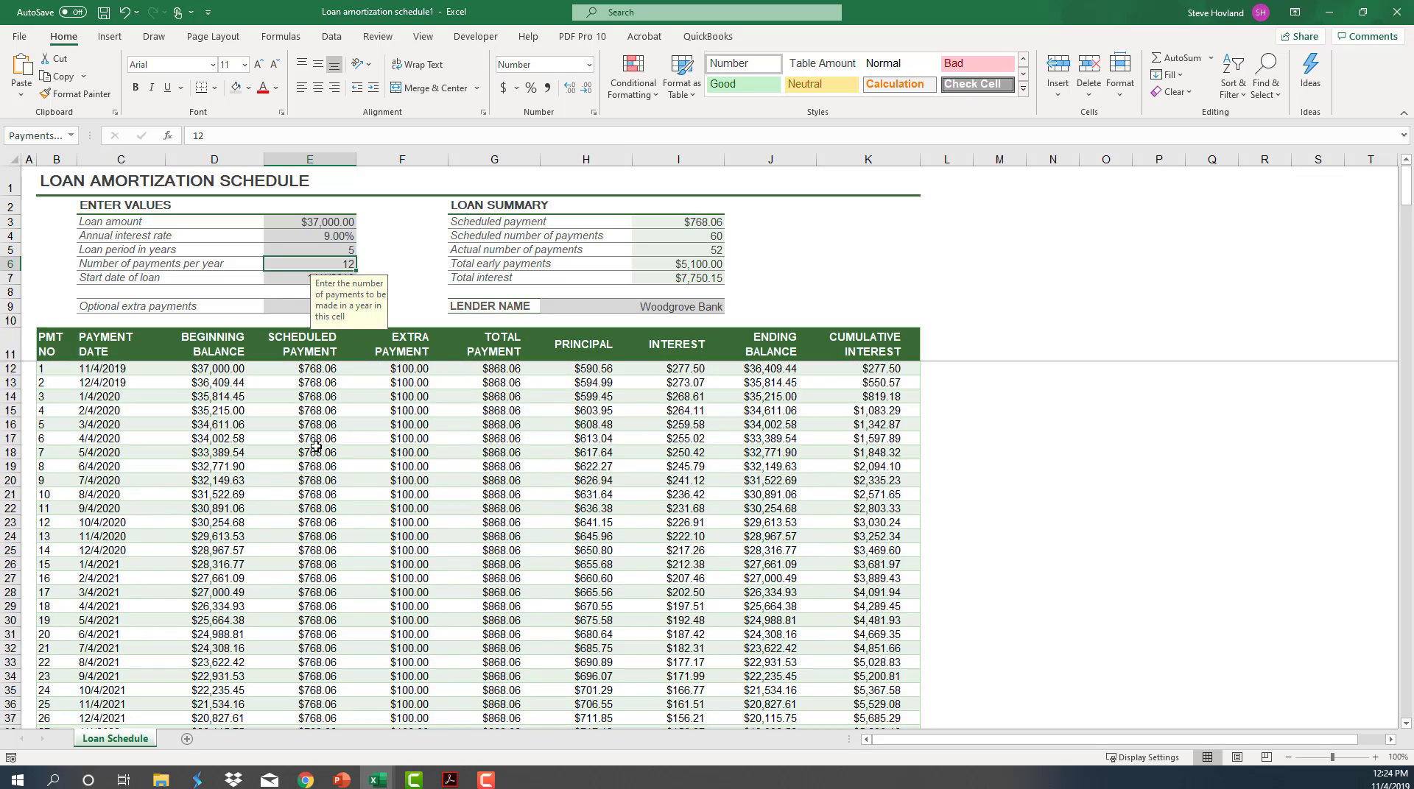
left_click(118, 384)
left_click(211, 384)
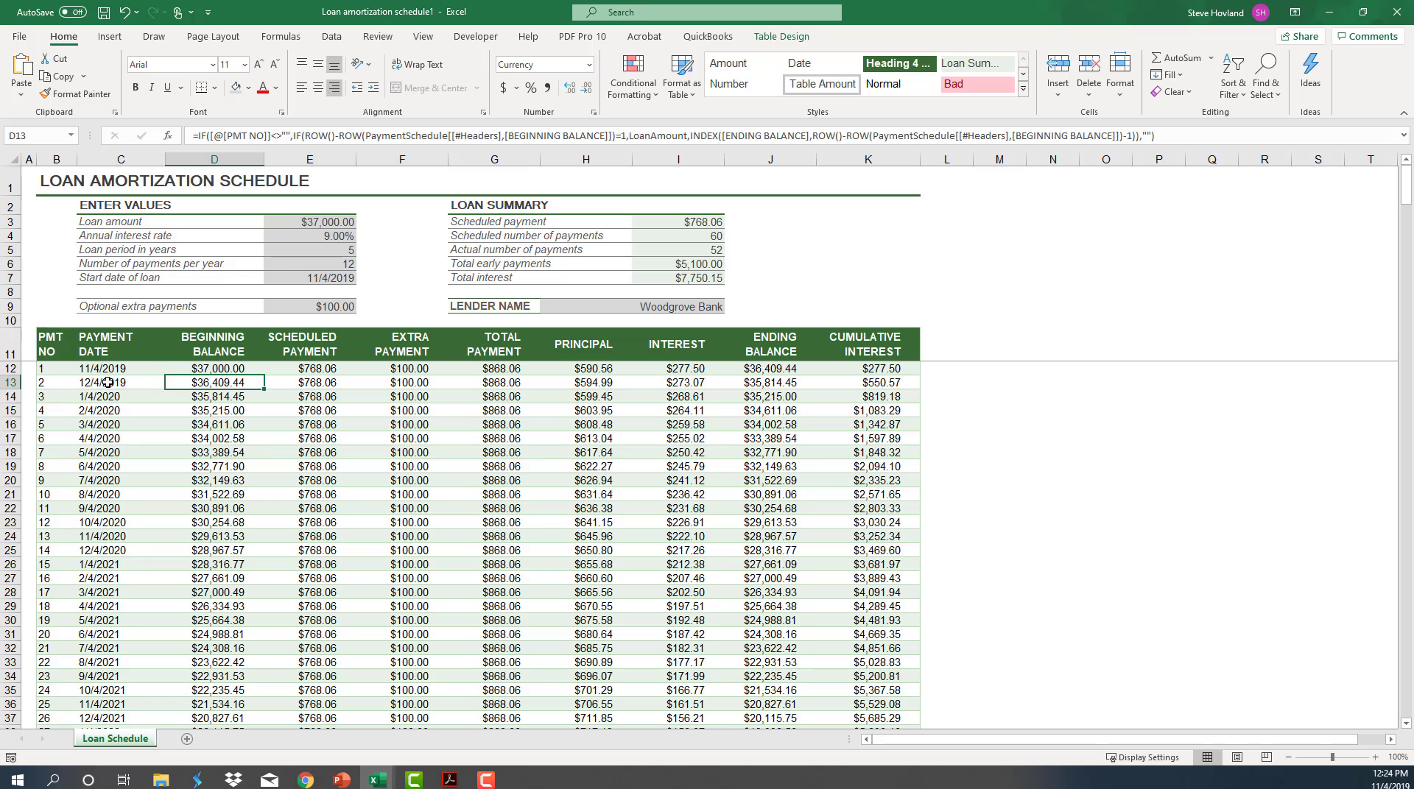
left_click(220, 368)
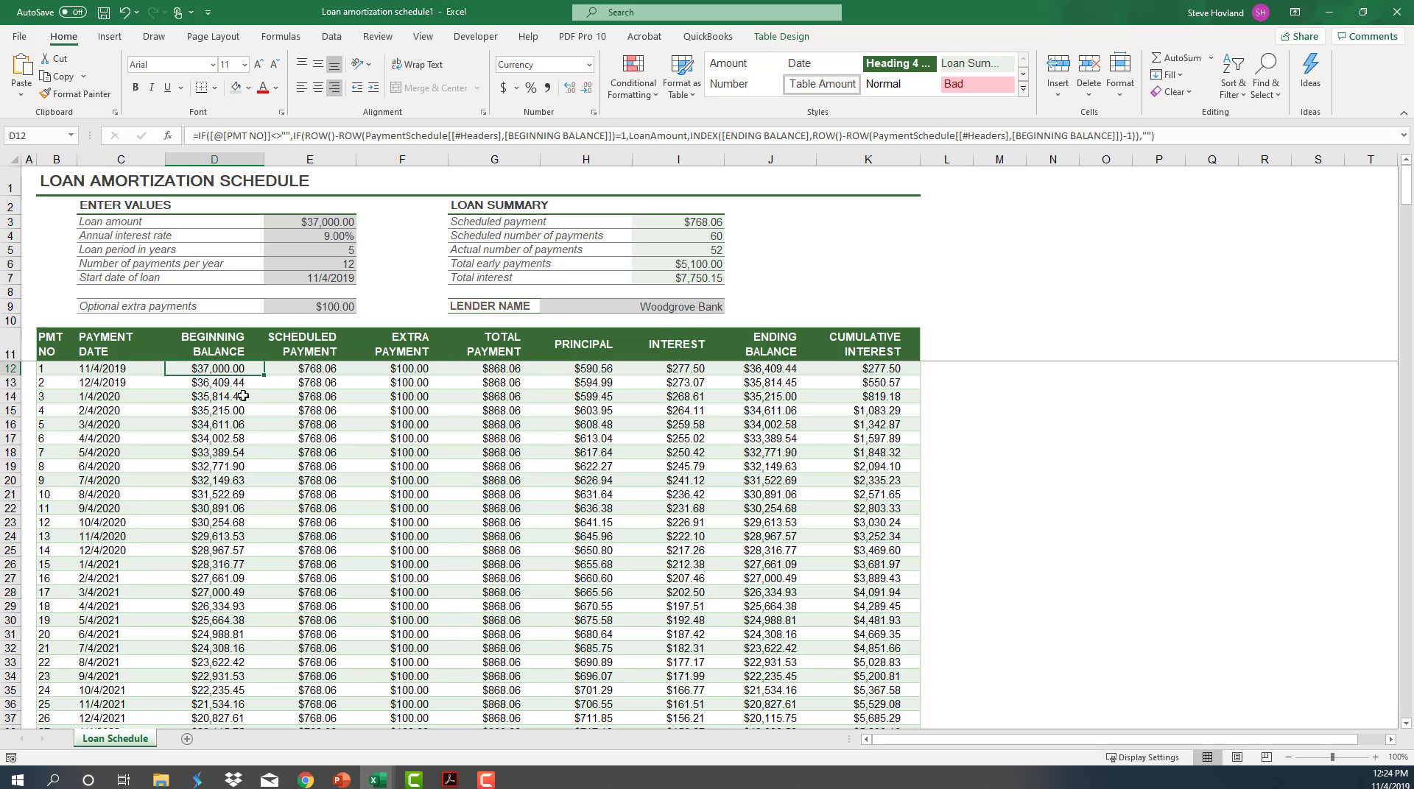
left_click(218, 384)
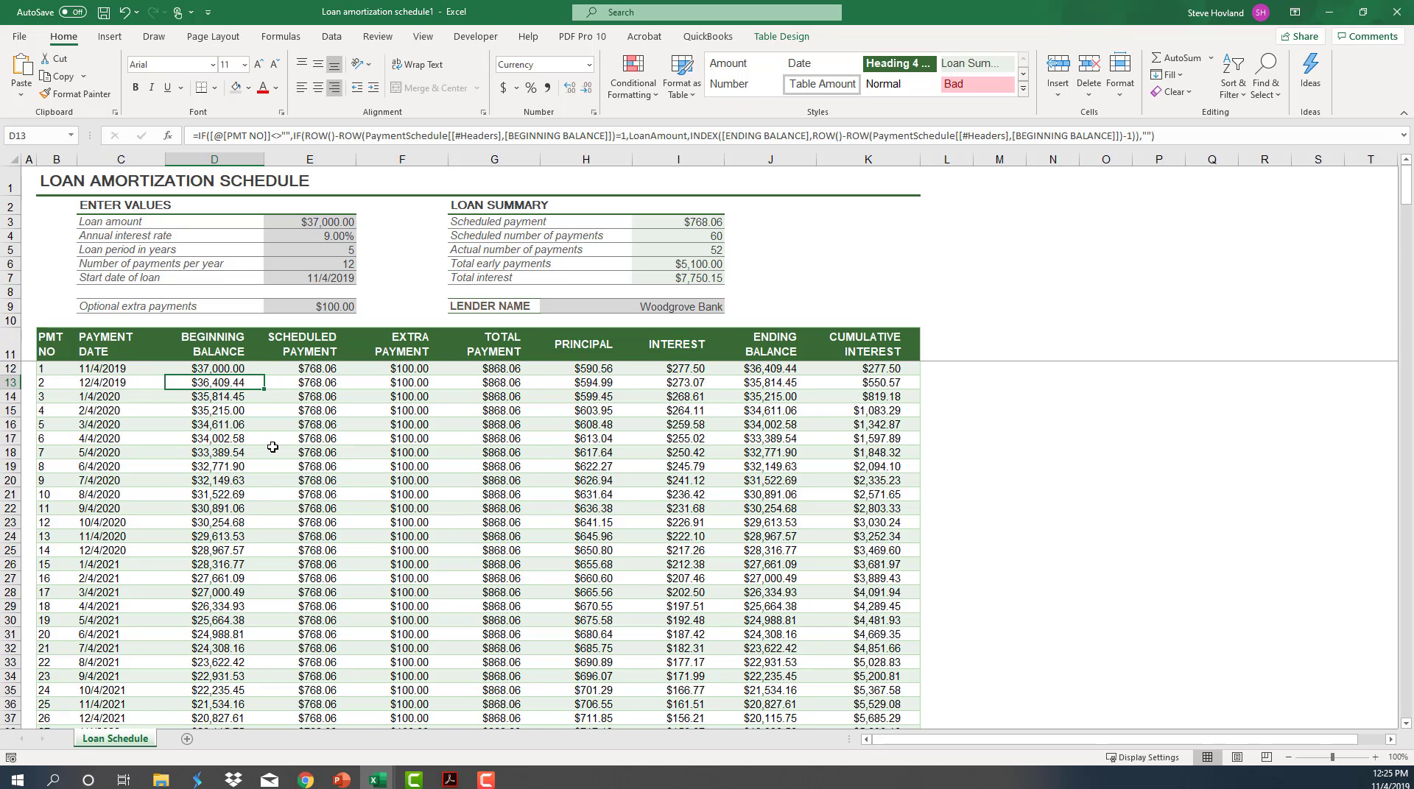
Examine the beginning balances of the third, fourth and eighth payments in the payment schedule
left_click(234, 395)
left_click(229, 413)
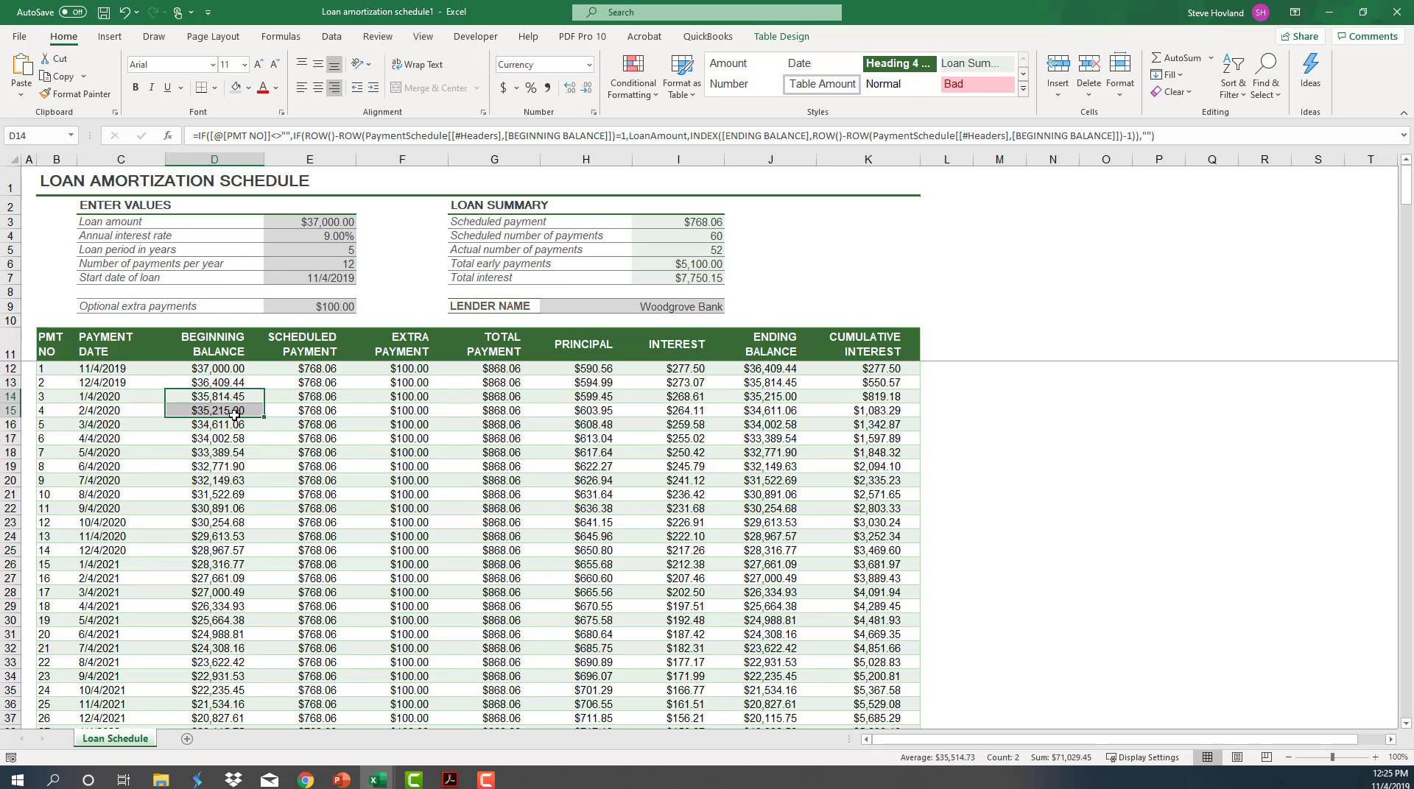
left_click(230, 464)
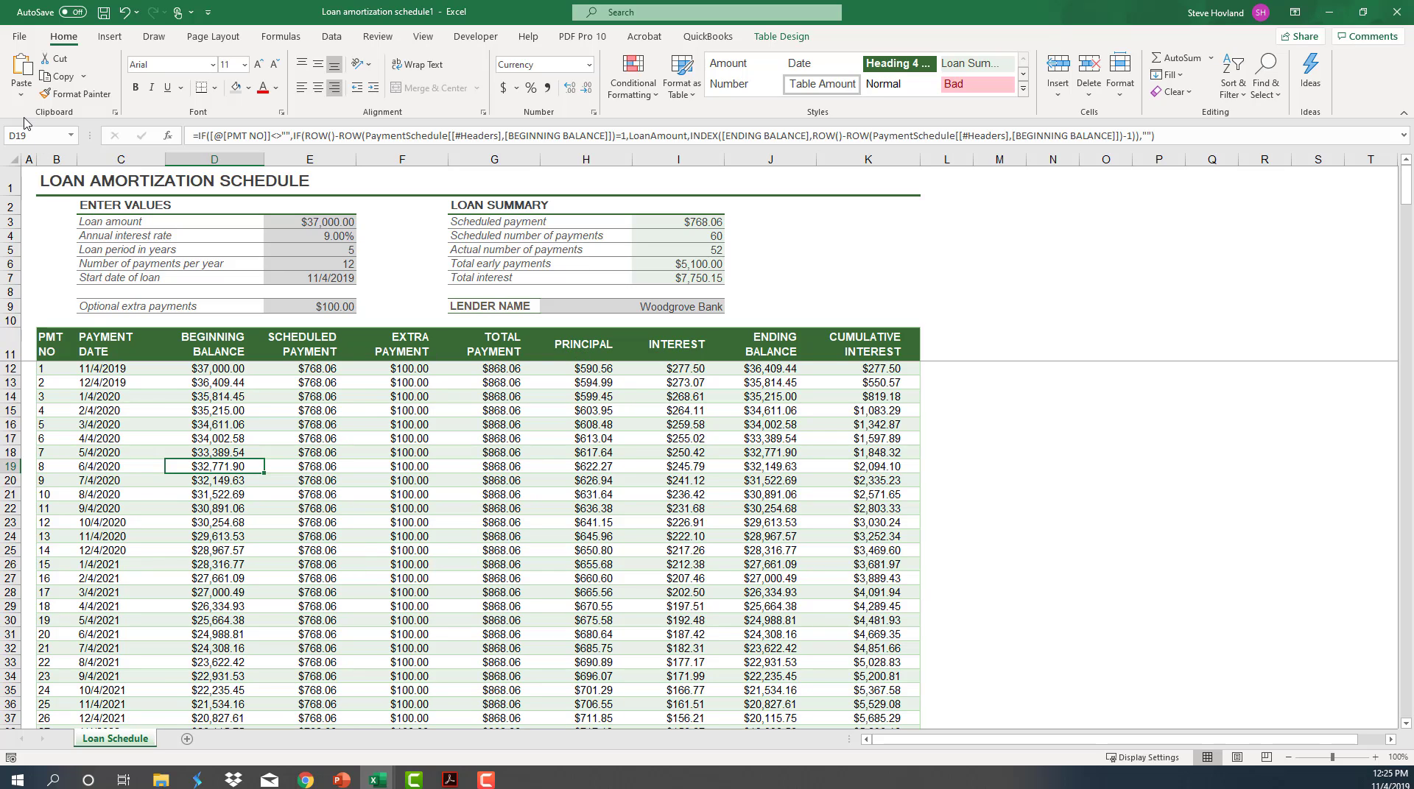
Show the templates available for creating a new workbook, including the Loan amortization schedule template
left_click(22, 37)
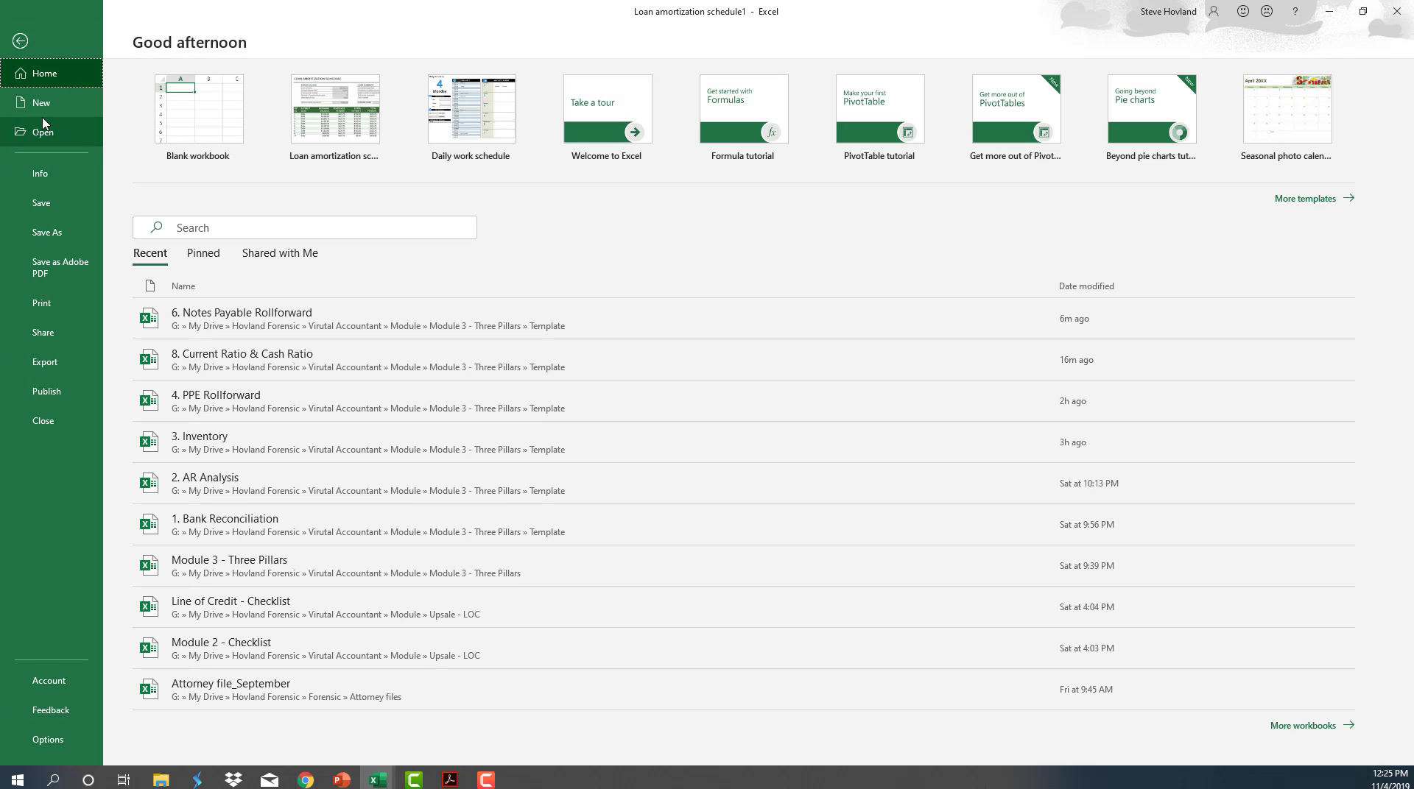
left_click(49, 107)
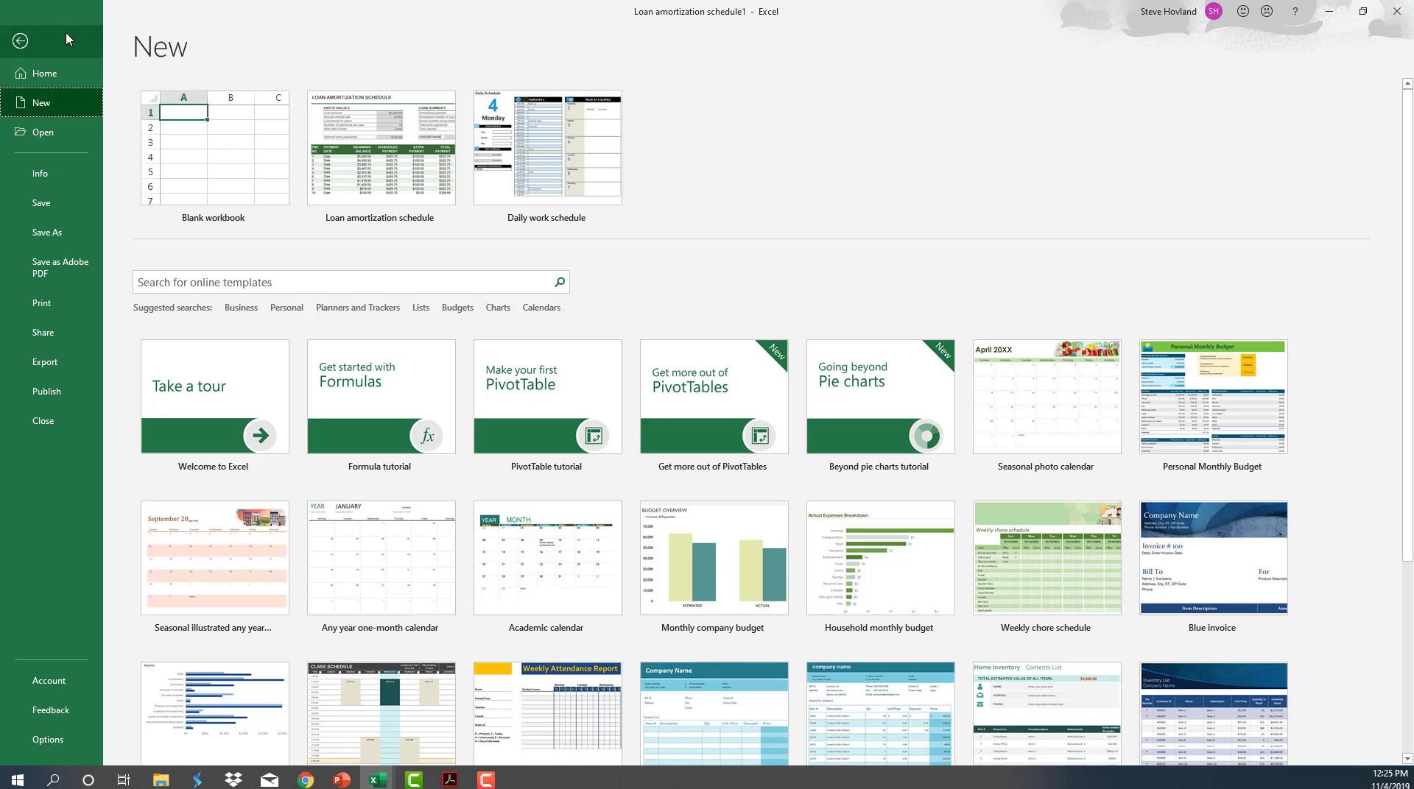
Try to close the loan amortization schedule workbook and cancel out of the request to save changes
left_click(1396, 11)
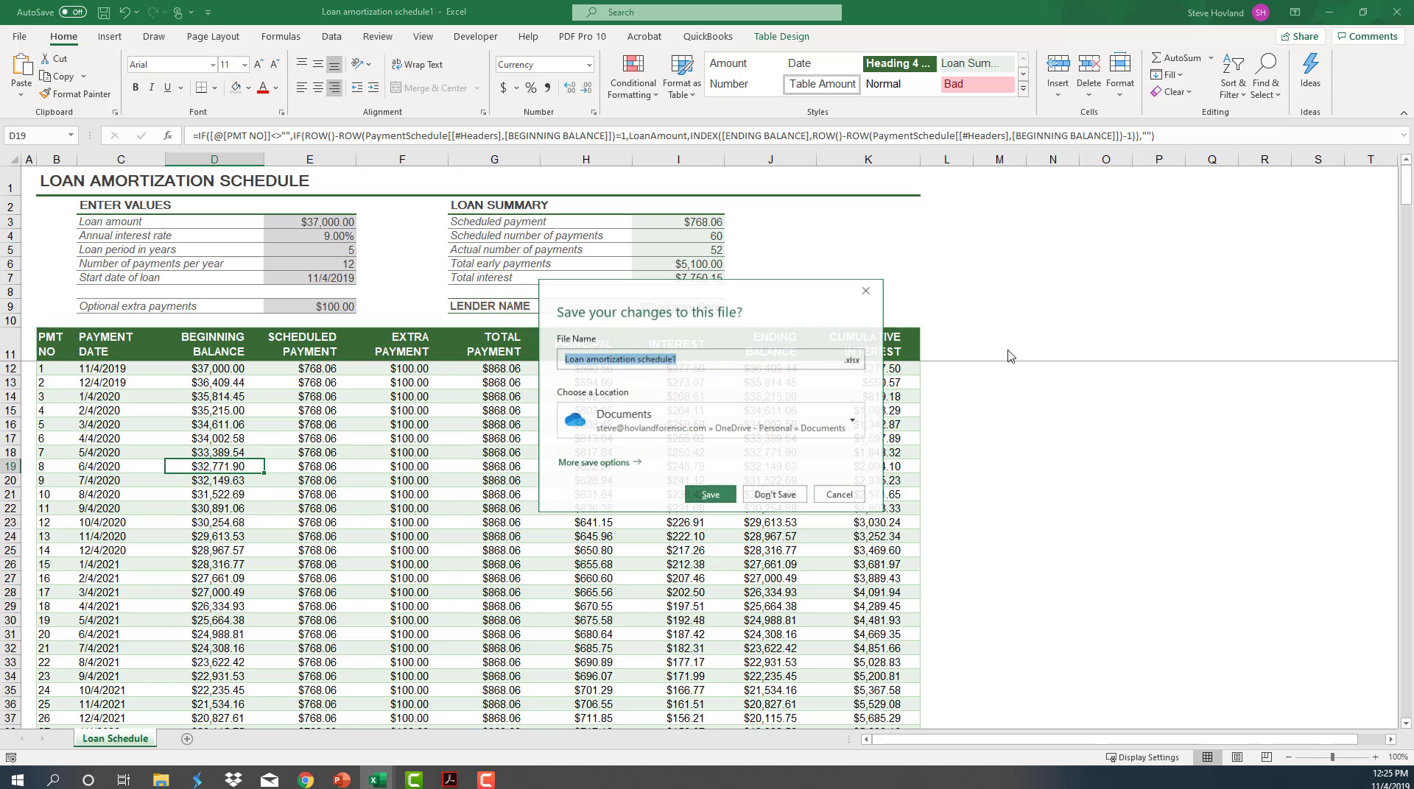
left_click(839, 495)
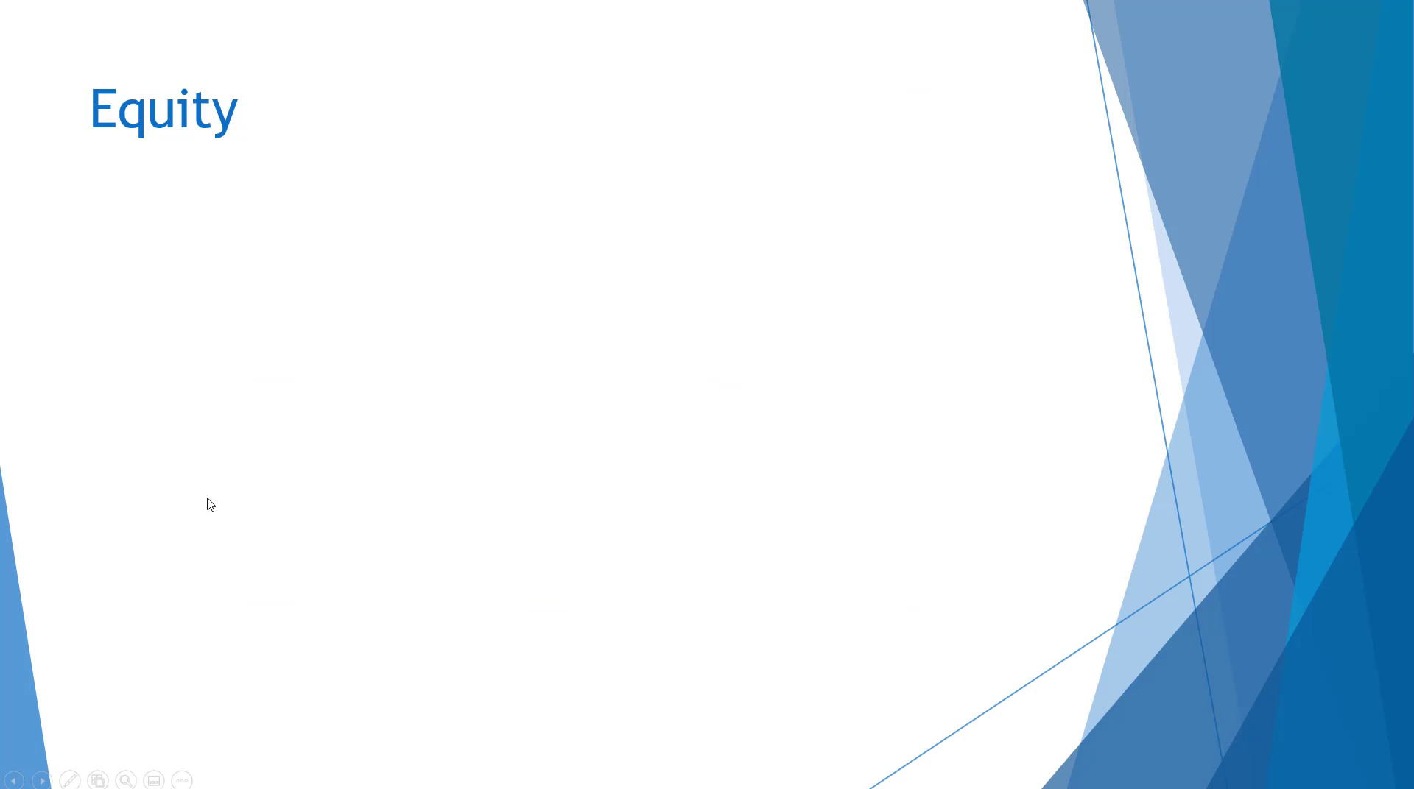
left_click(345, 502)
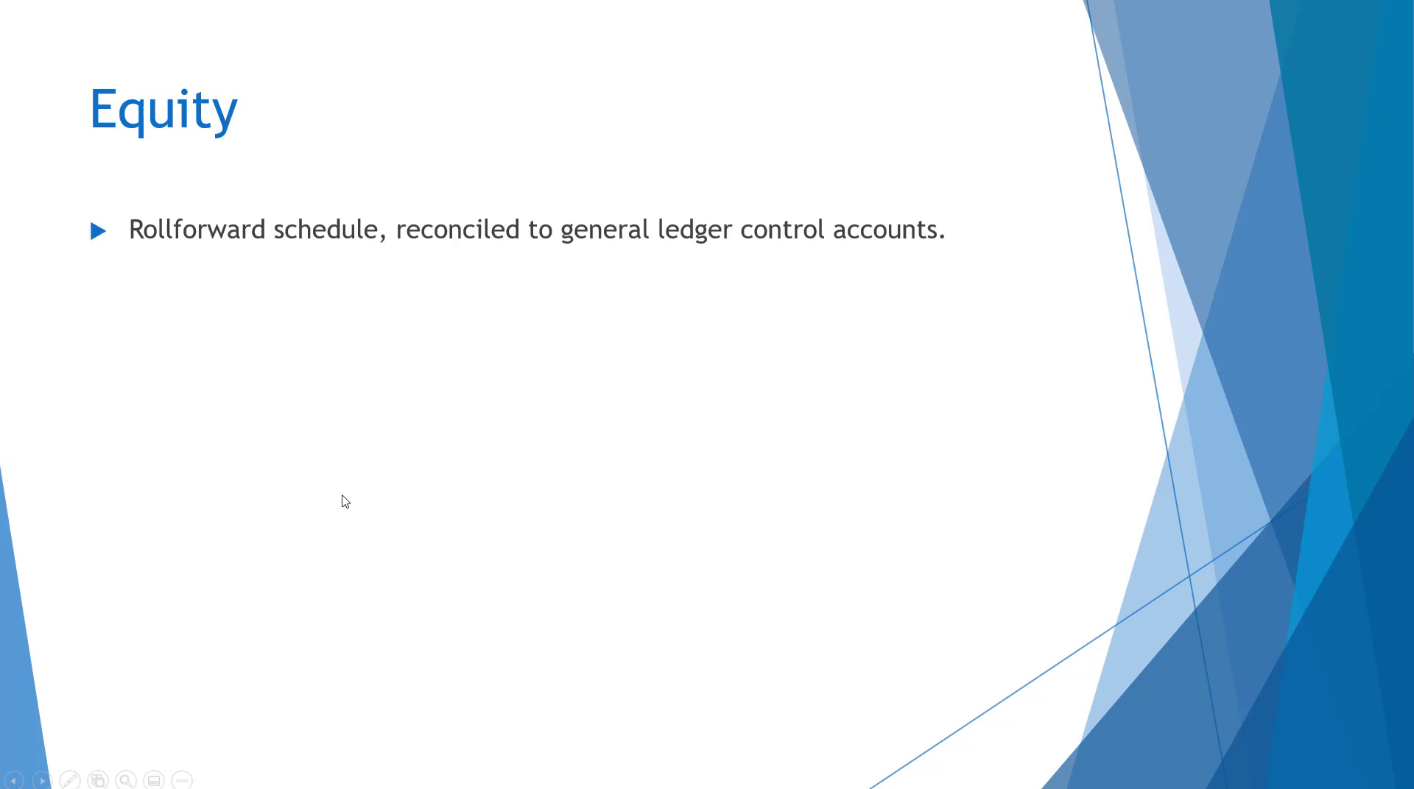